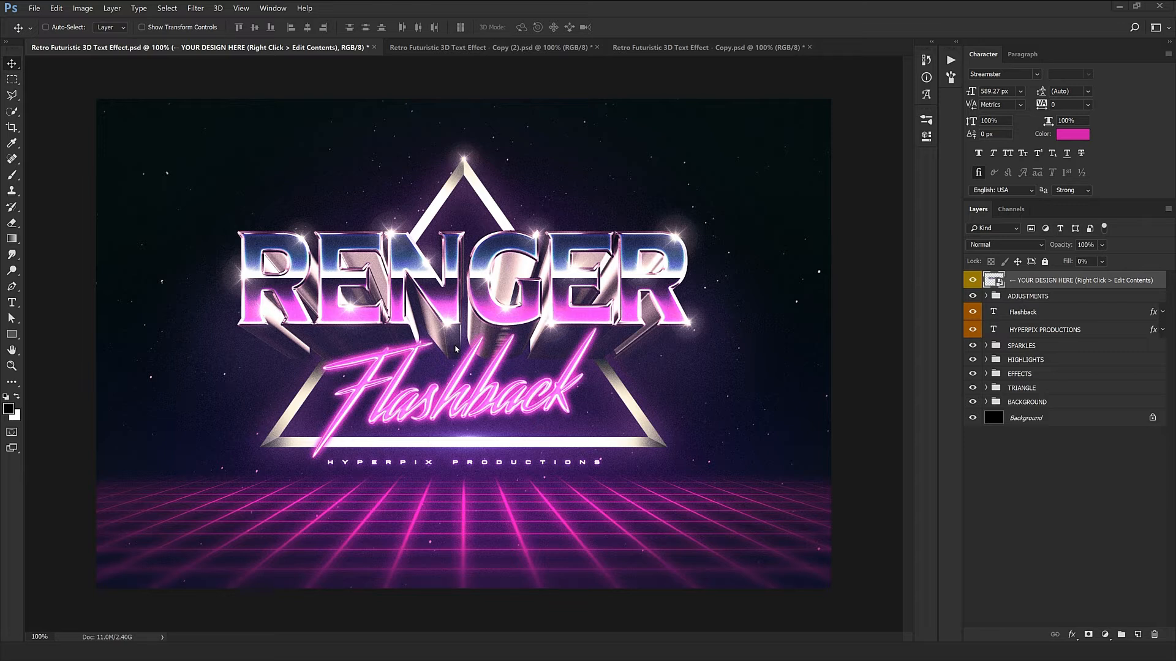
View the finished examples in the two copy documents and return to the original text effect document
left_click(490, 47)
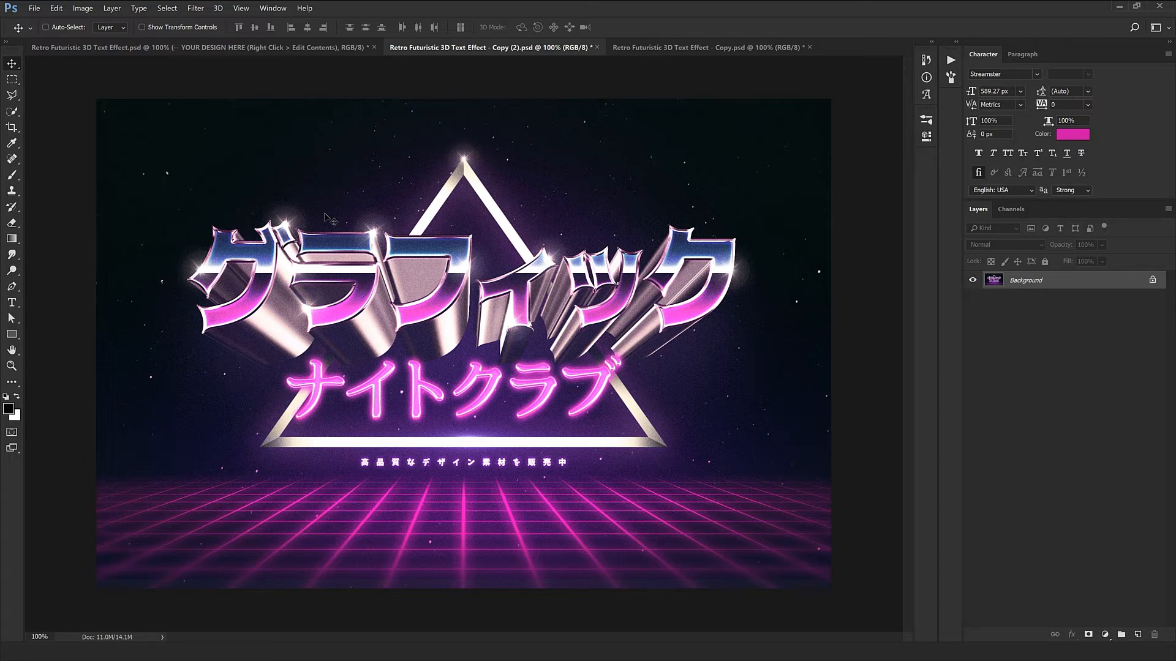
key("ctrl+Tab")
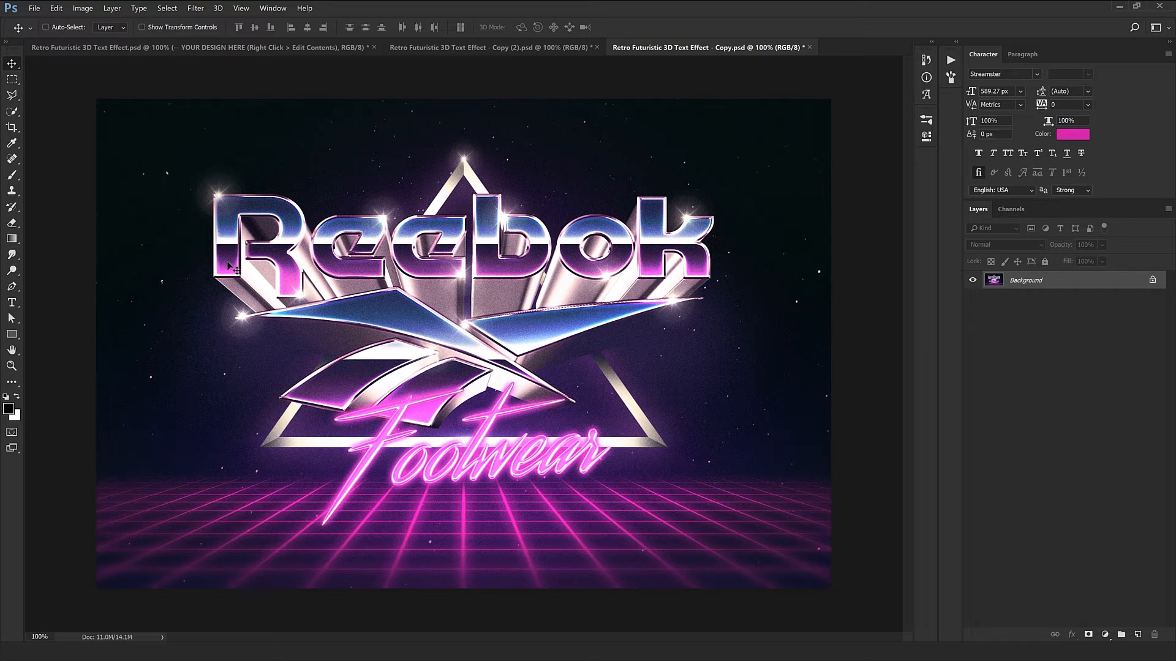
key("ctrl+Tab")
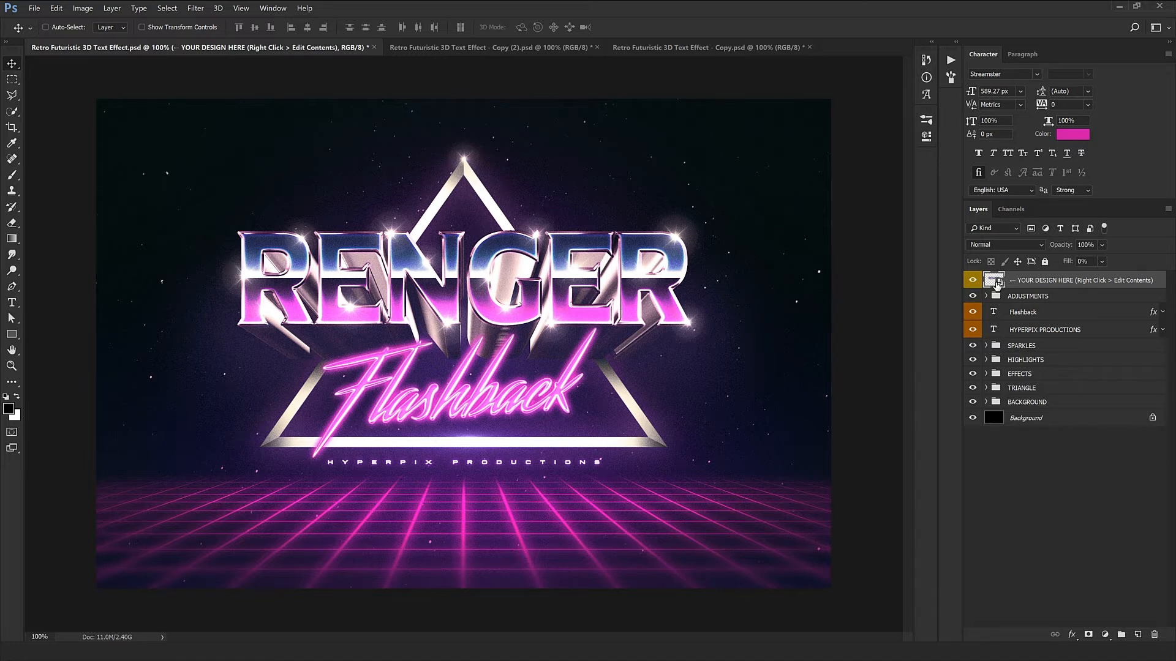
Open the contents of the YOUR DESIGN HERE smart object and replace the RENGER text with CHROME
right_click(1031, 285)
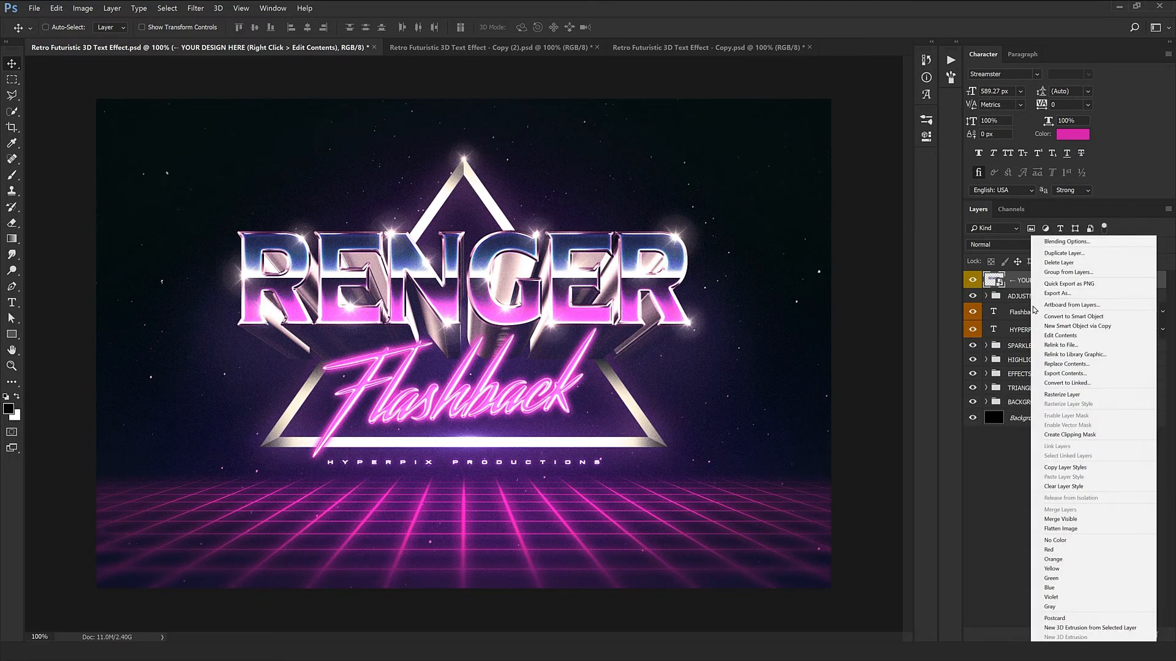
left_click(1041, 337)
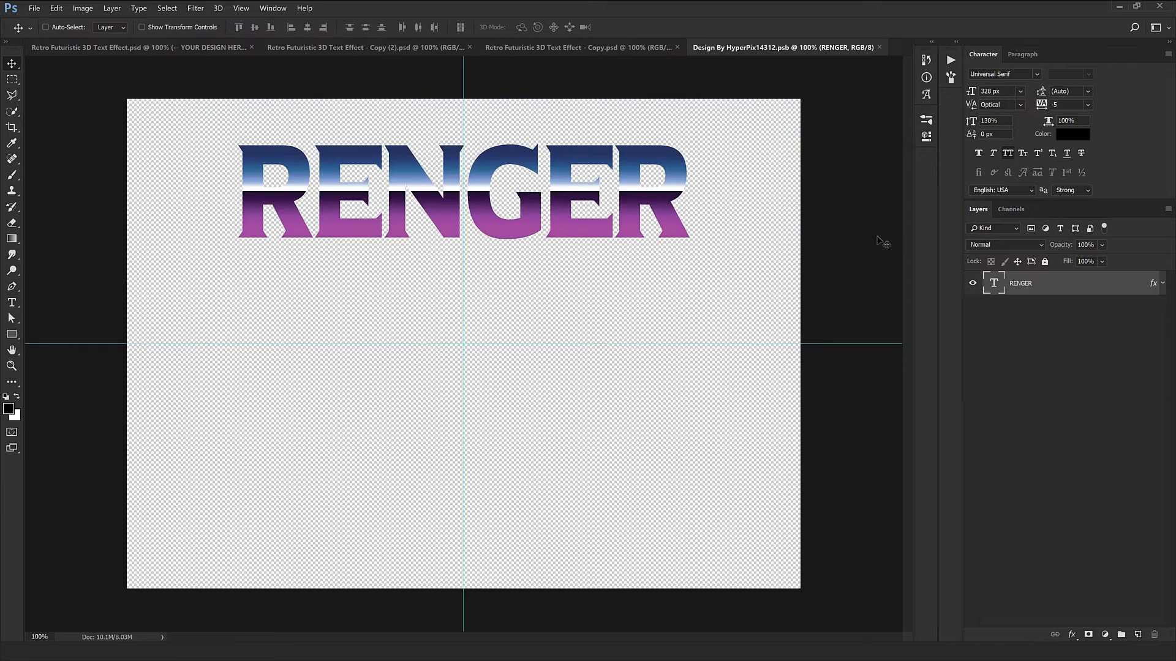
double_click(993, 283)
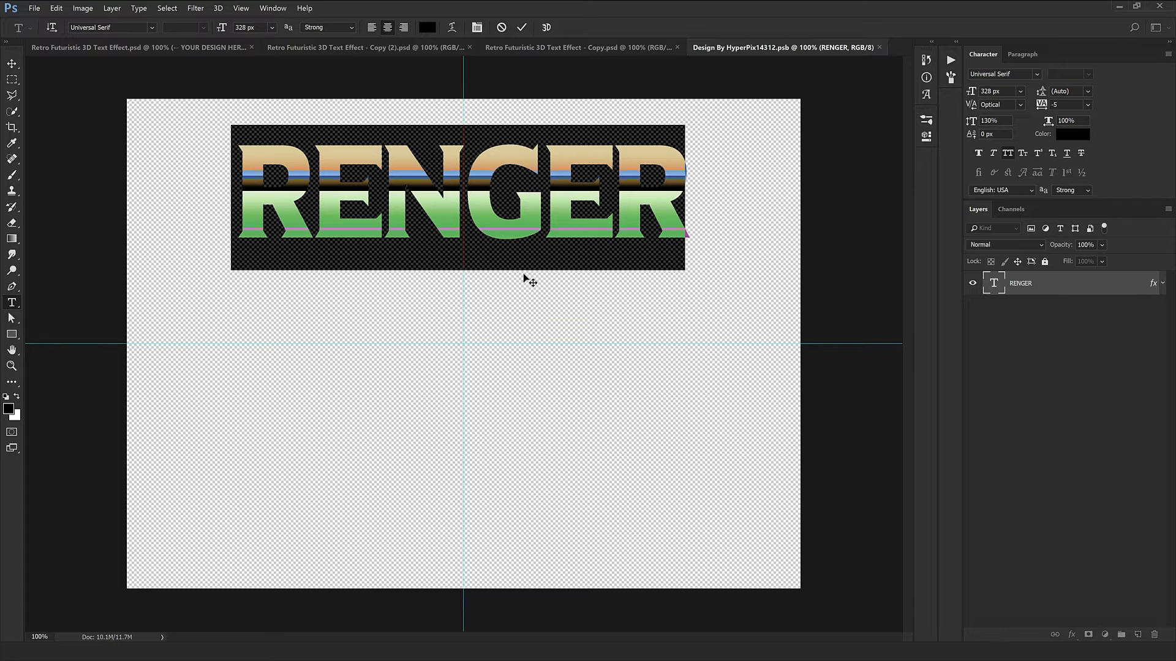
type("CH")
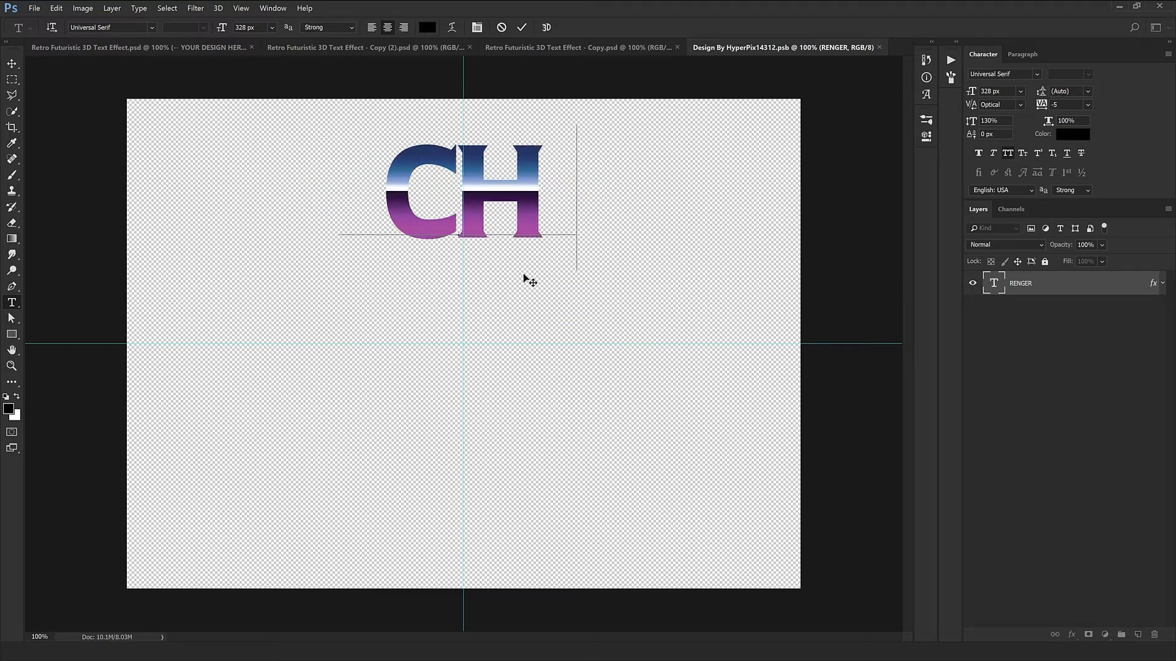
type("ROME")
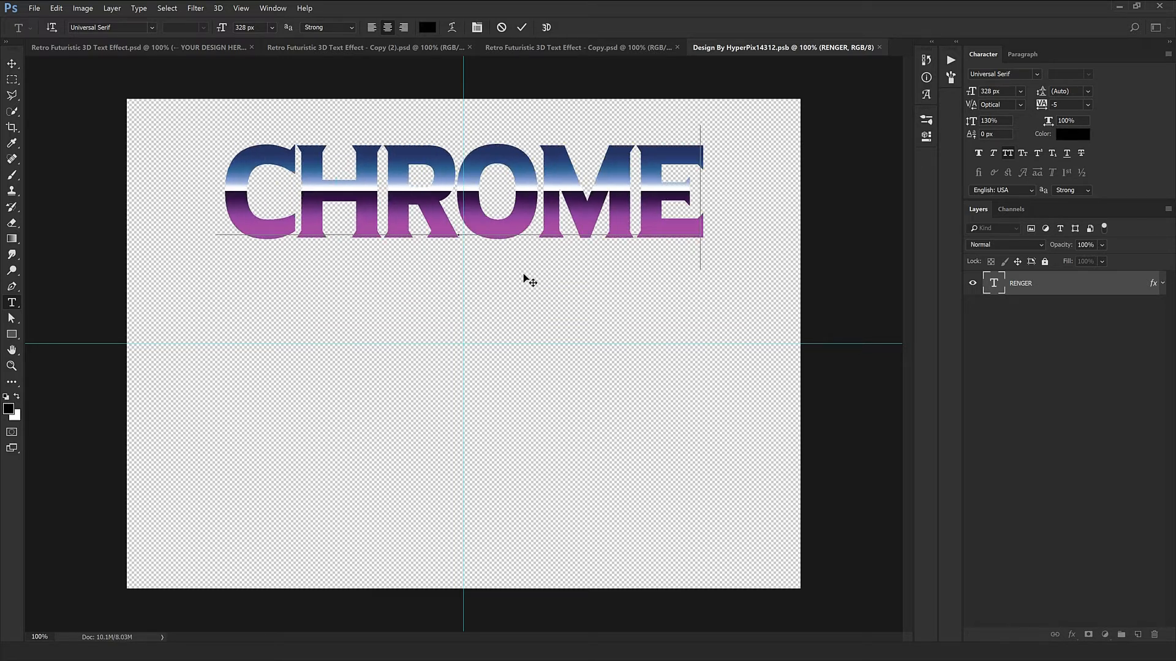
Set the tracking of the CHROME text to 15 and commit the text edit
key("ctrl+a")
key("alt+Right")
left_click(390, 181)
left_click(11, 64)
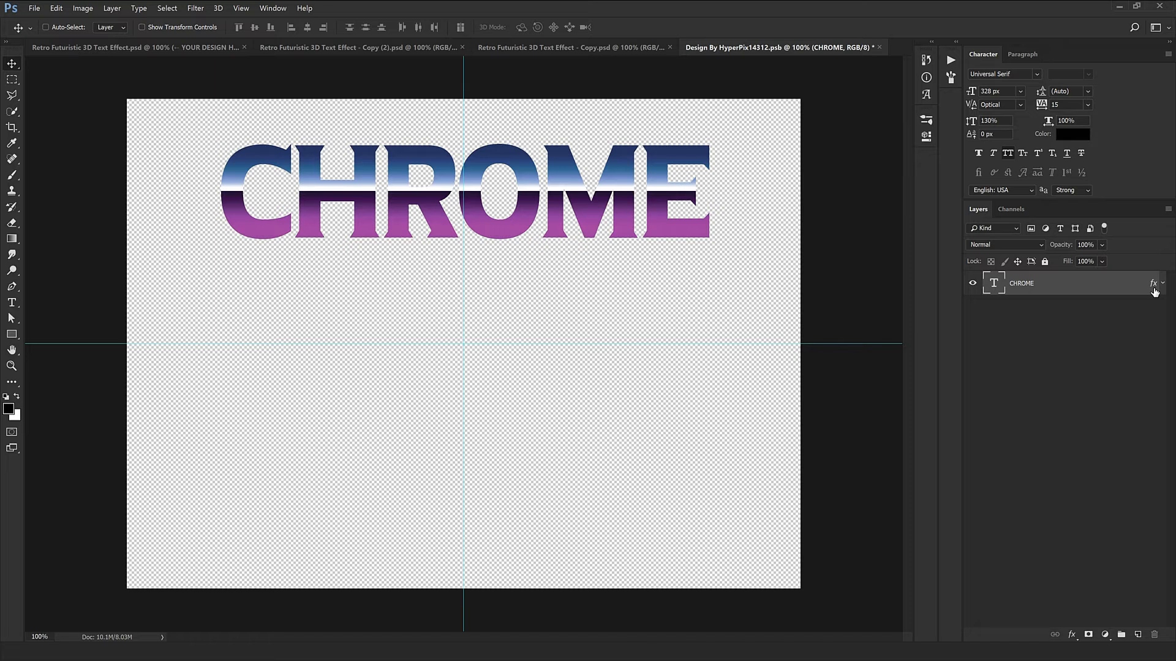
Save and close the smart object contents to update the main document with the CHROME design
left_click(666, 519)
mouse_move(506, 342)
left_mouse_down()
mouse_move(506, 358)
mouse_move(508, 348)
left_mouse_up()
key("Return")
left_click(879, 47)
left_click(522, 245)
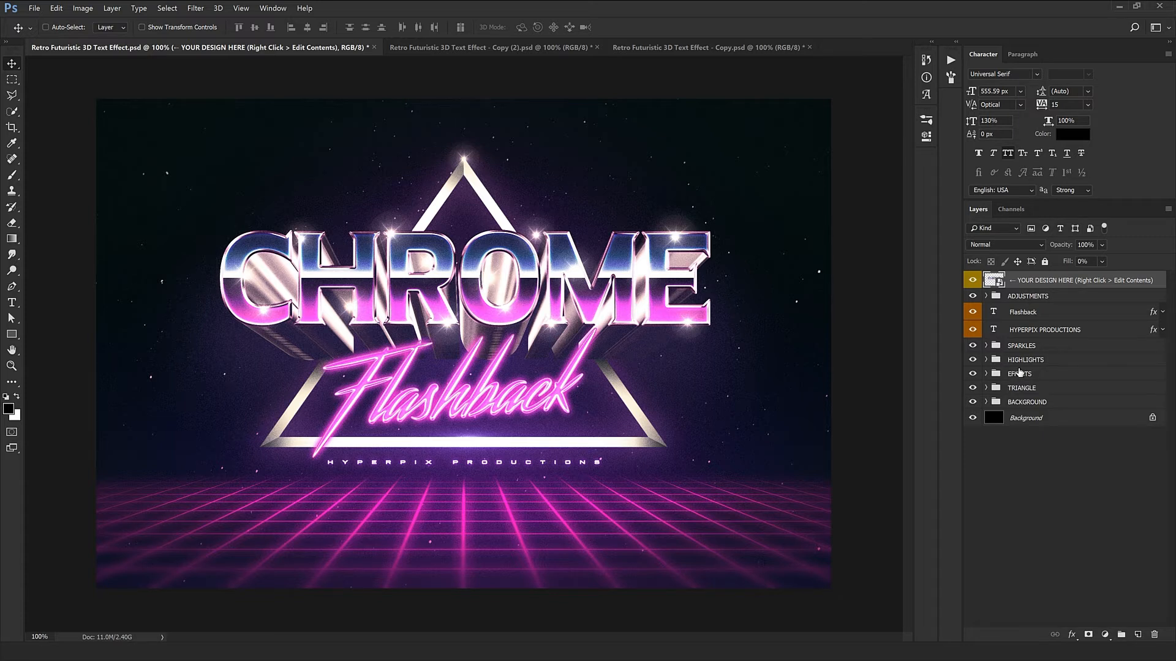
Expand the EFFECTS group and the EXTRUSION group inside it
left_click(1024, 375)
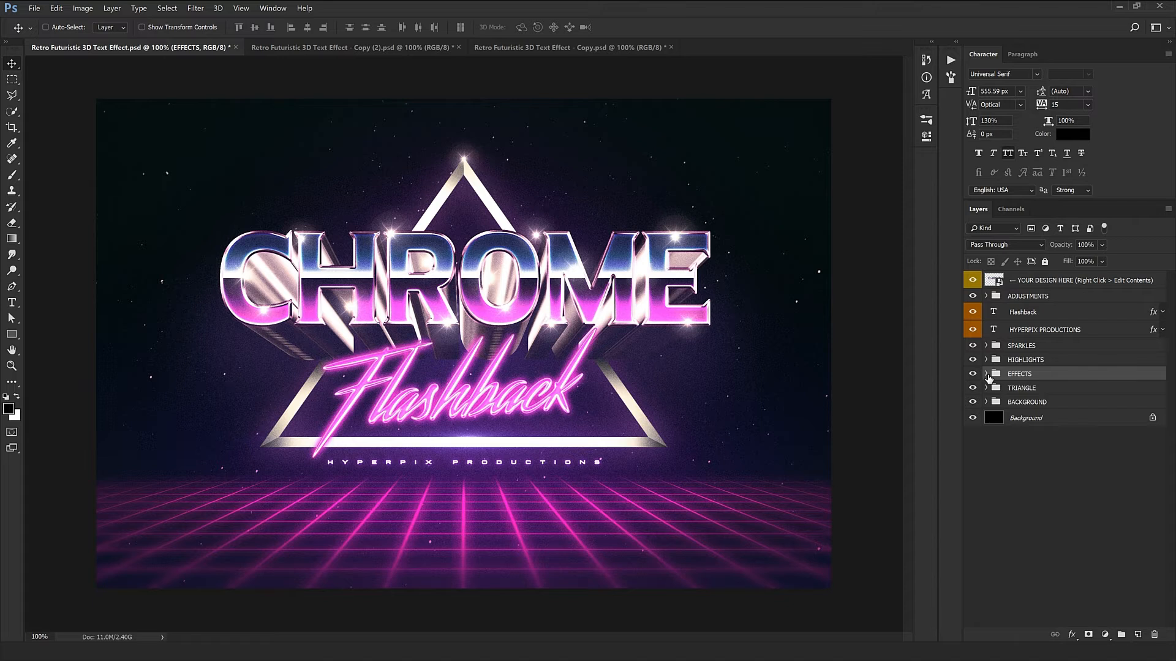
left_click(987, 375)
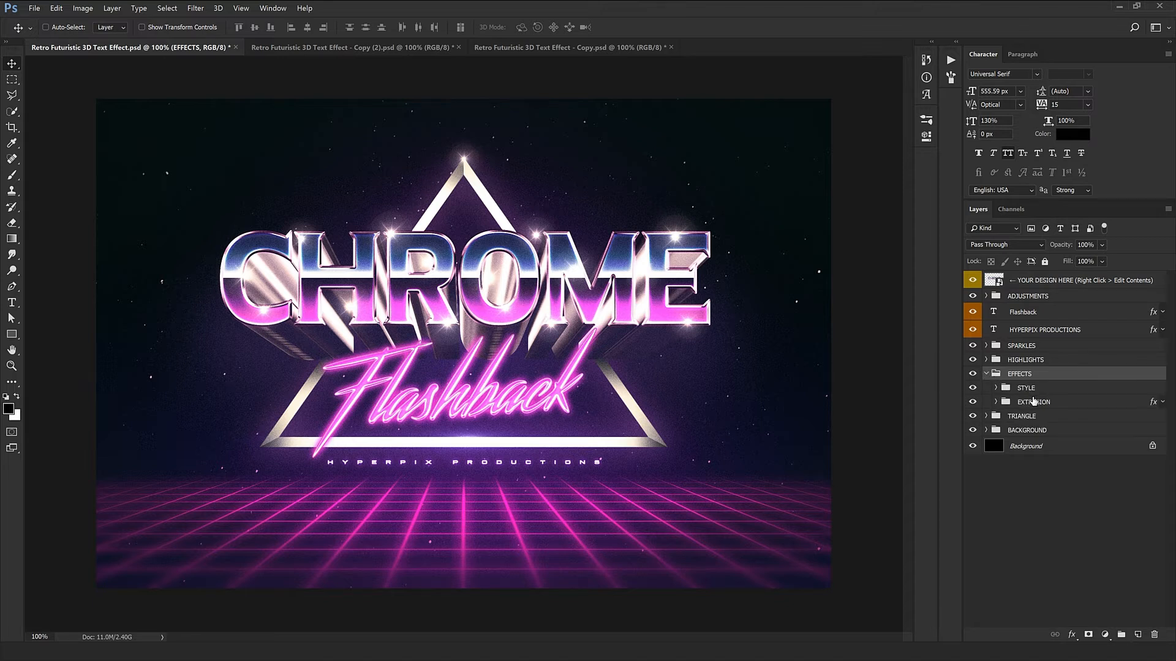
left_click(1034, 401)
left_click(997, 402)
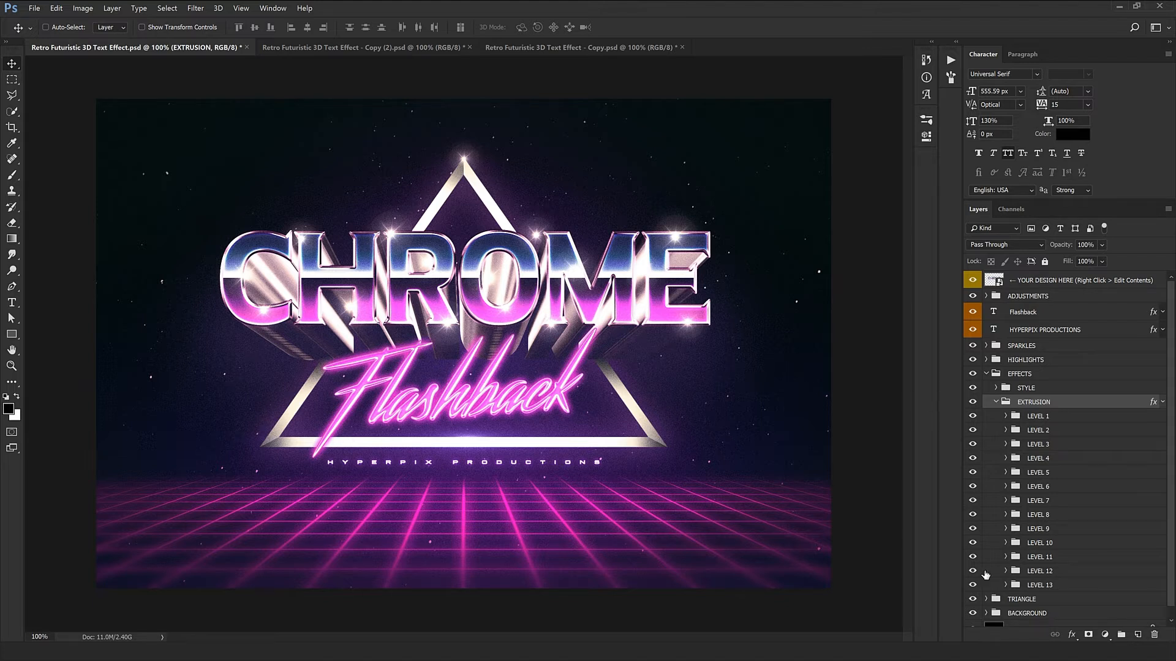
Hide extrusion levels 13 to 3 to preview a shallower depth, and show them all again
left_click(1037, 599)
left_click(989, 585)
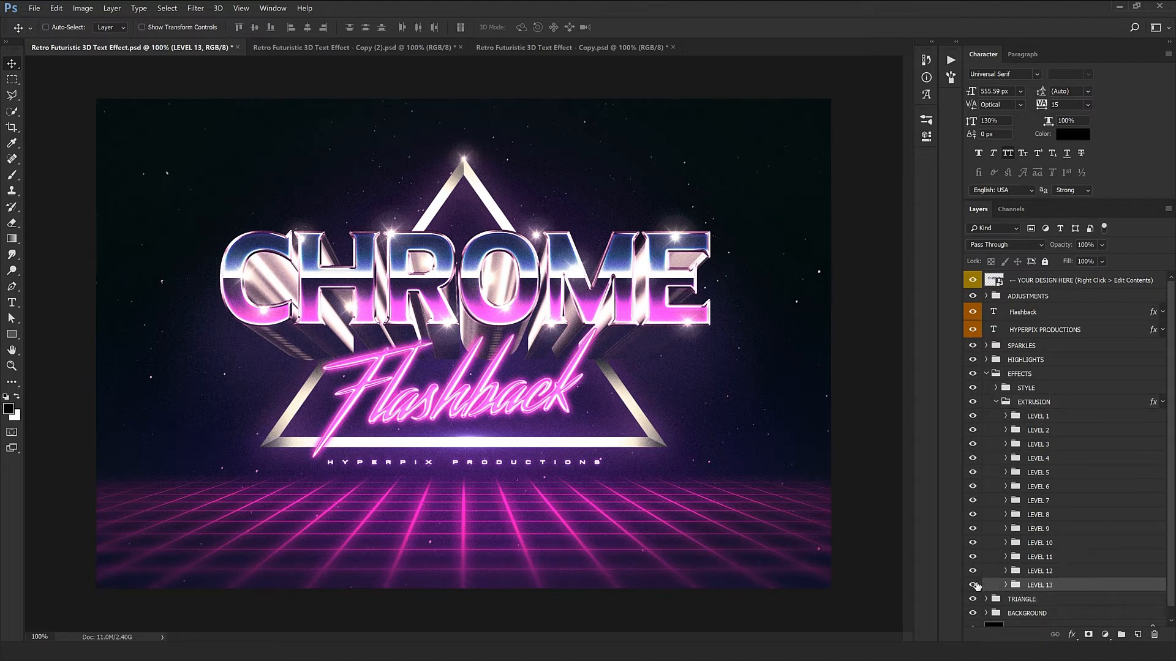
left_click_drag(974, 585, 976, 530)
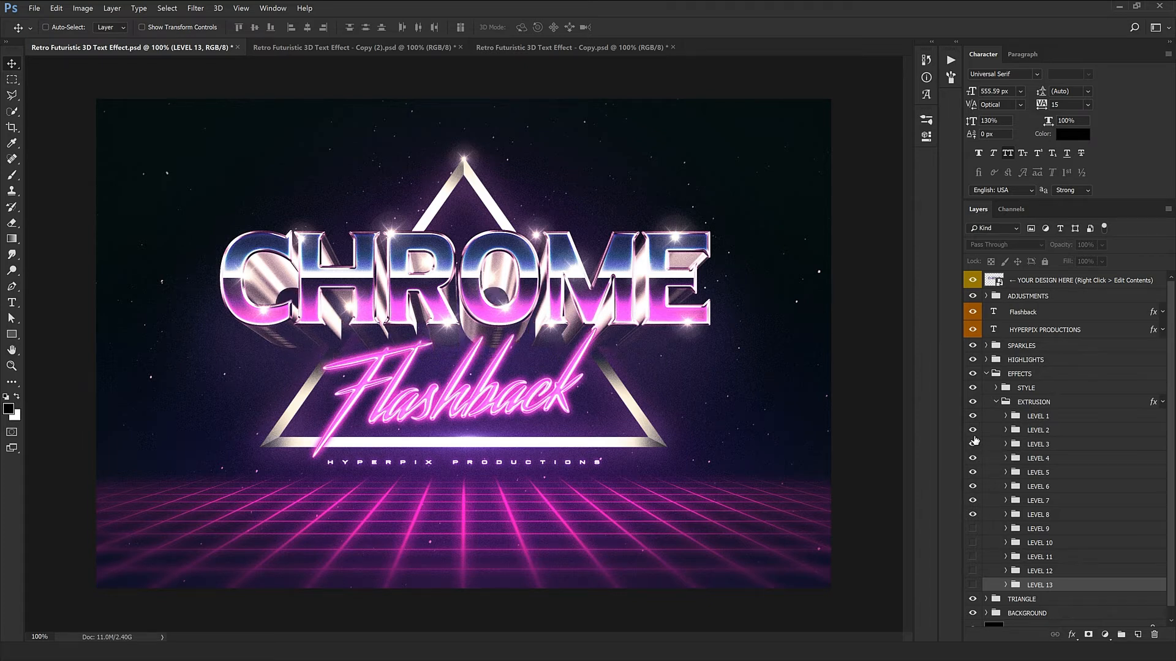
left_click_drag(973, 444, 972, 516)
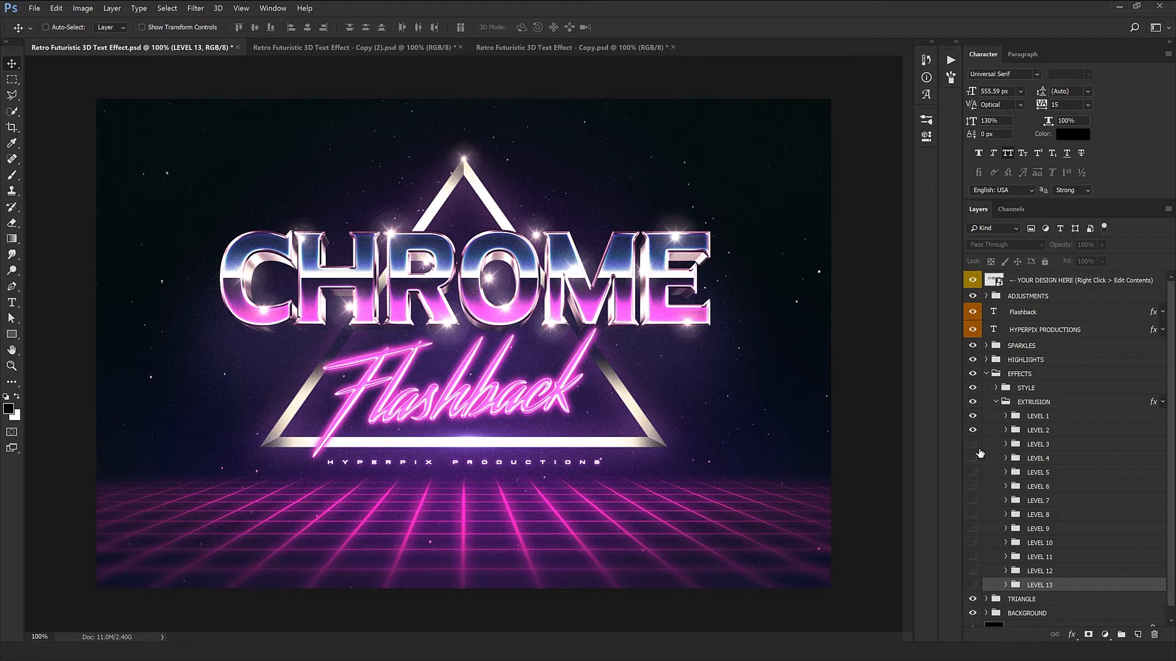
left_click_drag(973, 445, 972, 585)
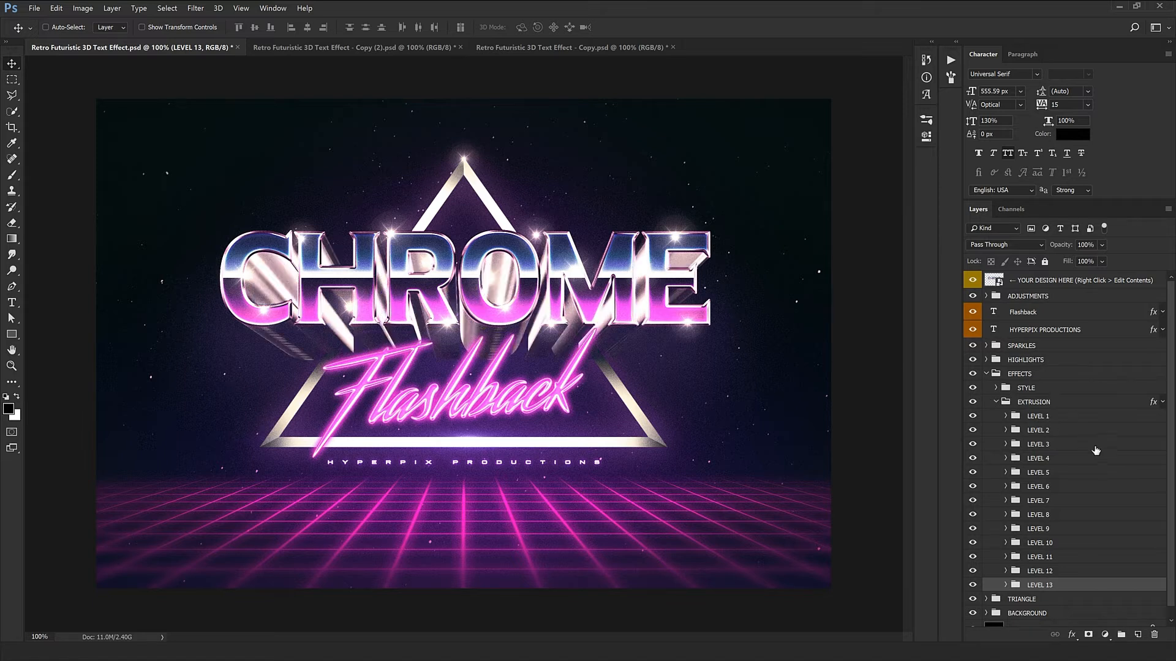
Hide the whole EXTRUSION group to remove the 3D depth from the text
left_click(1025, 404)
left_click(973, 402)
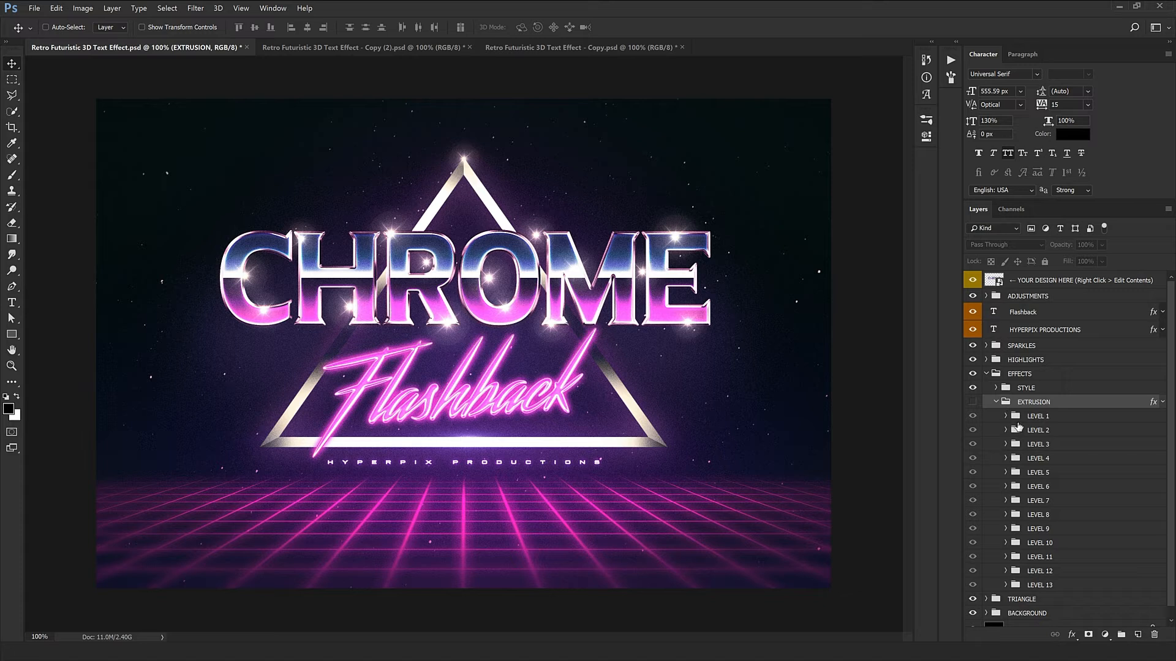
Expand the ADJUSTMENTS group, preview its COLOR / BRIGHTNESS / CONTRAST group hidden and shown, and expand that group
left_click(1021, 299)
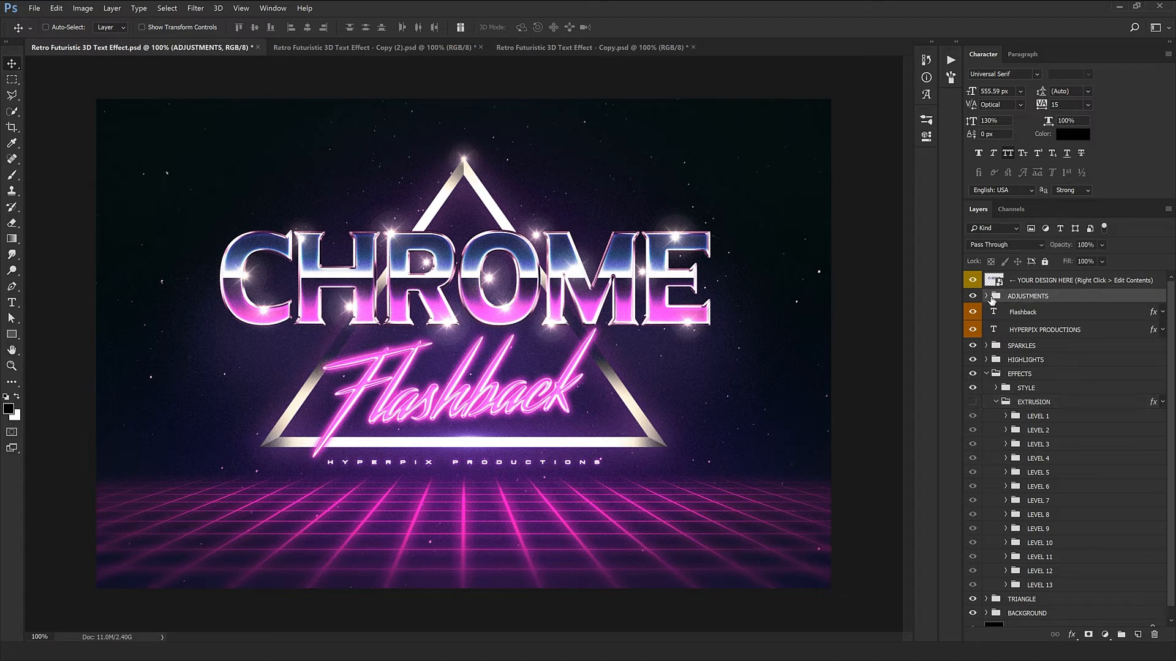
left_click(986, 296)
left_click(1021, 311)
left_click(974, 310)
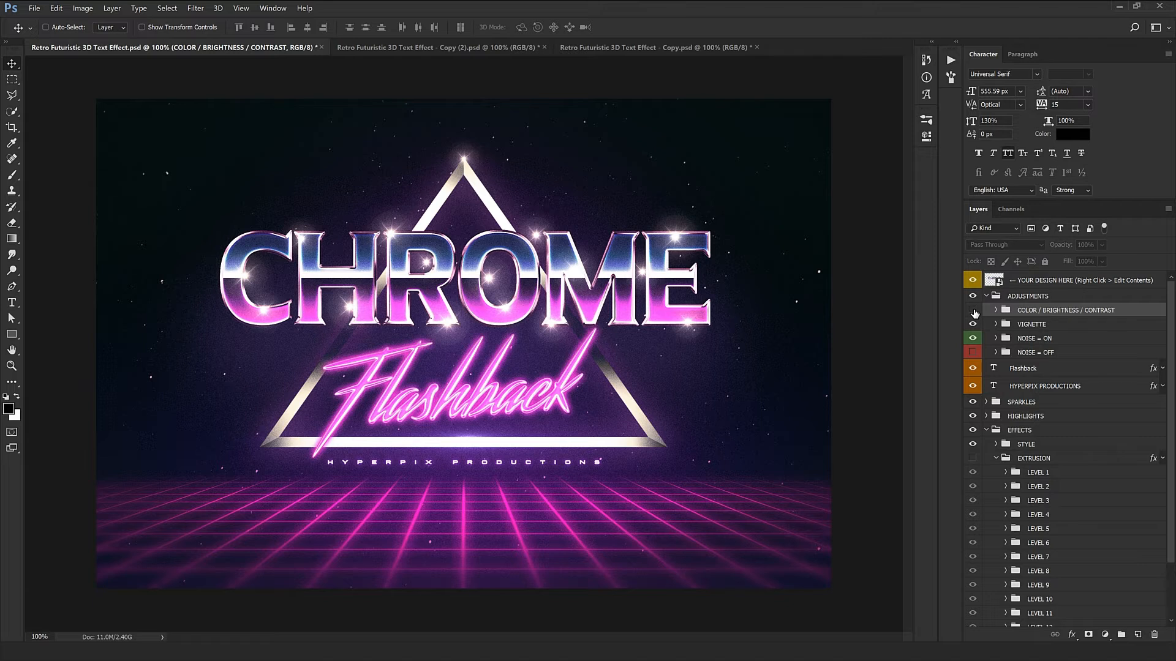
left_click(974, 310)
left_click(995, 310)
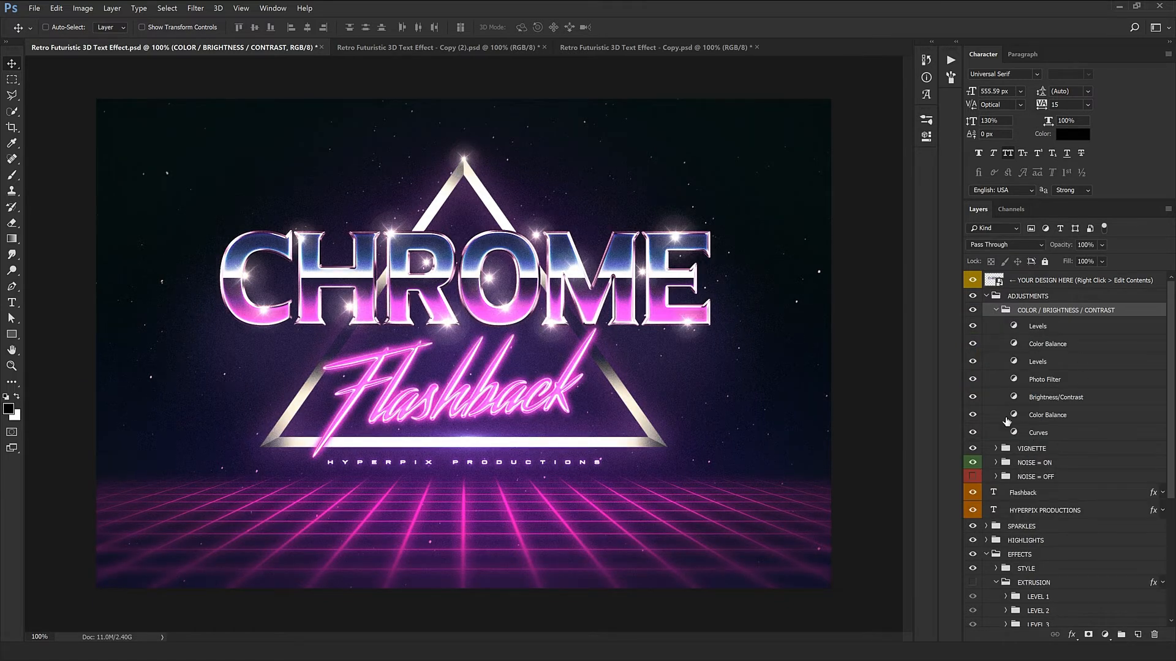
Try midtone values +43, +28 and -36 on the lower Color Balance layer, restore them, and collapse the colour group
double_click(1014, 417)
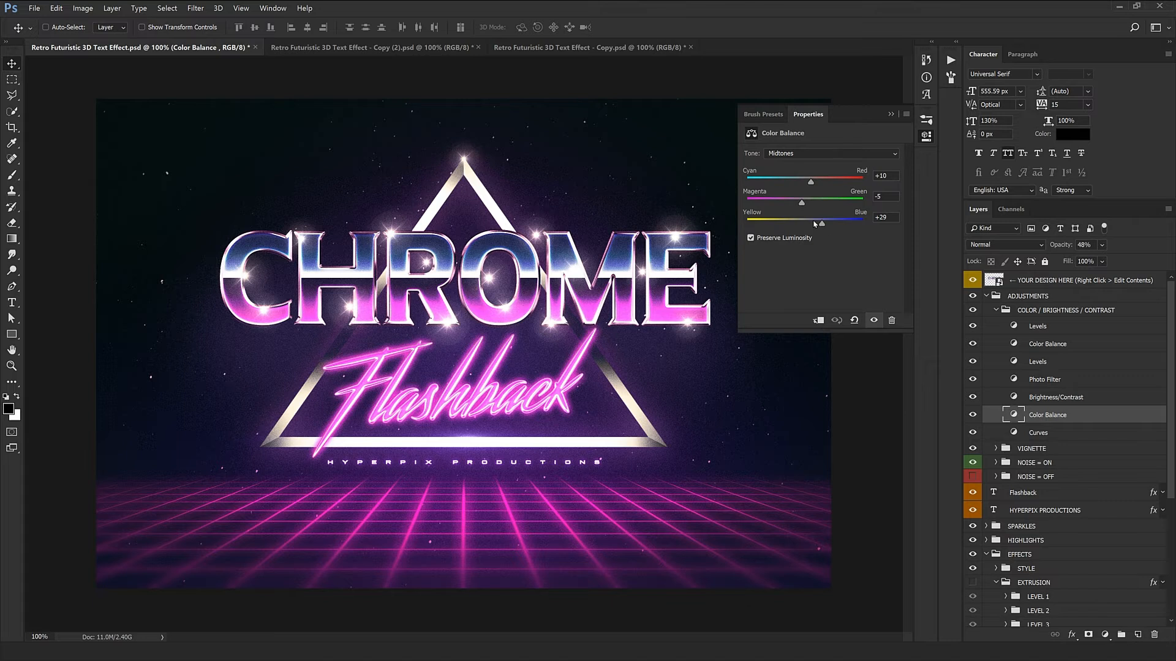
mouse_move(807, 188)
left_mouse_down()
mouse_move(749, 183)
mouse_move(821, 204)
left_mouse_up()
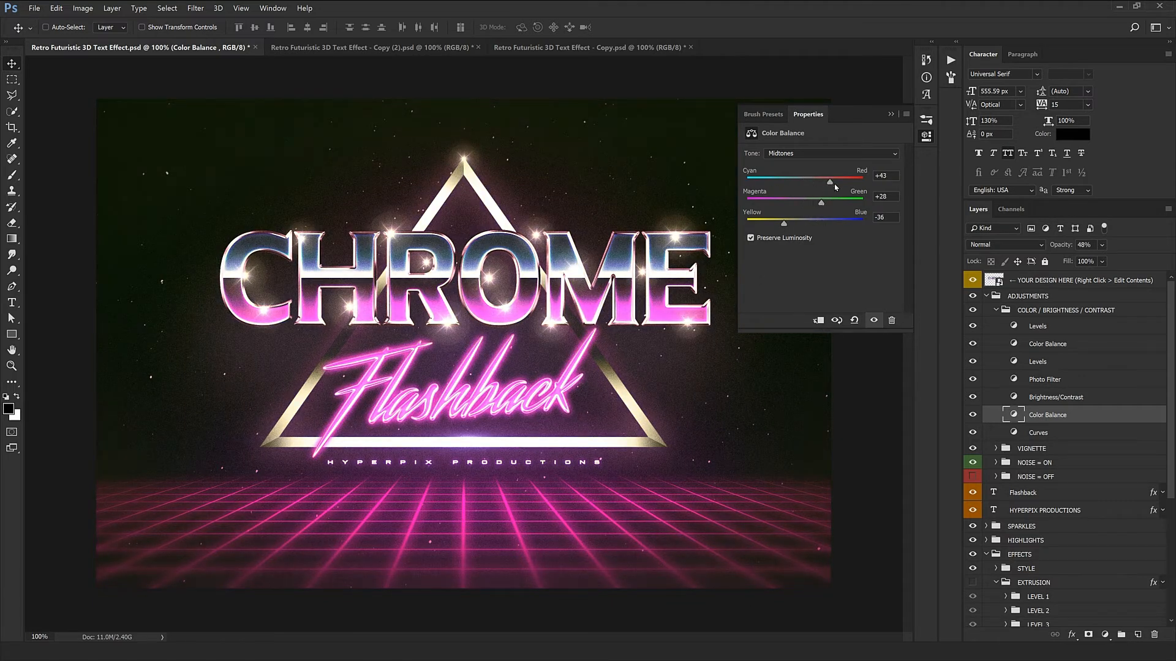
left_click(801, 115)
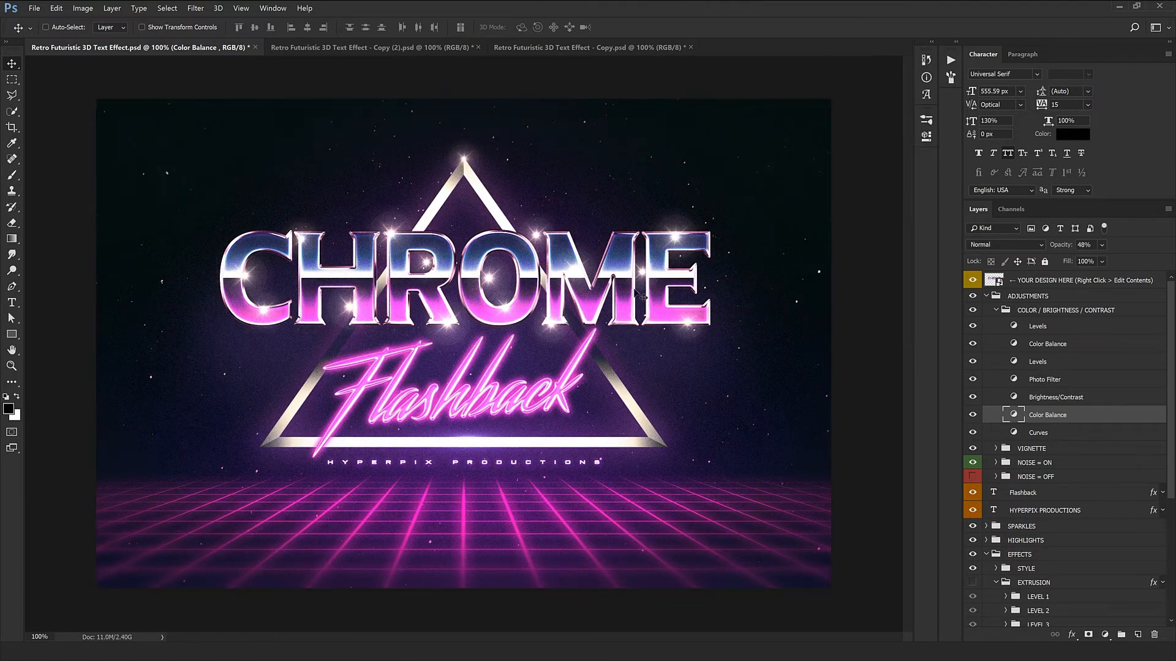
left_click(998, 312)
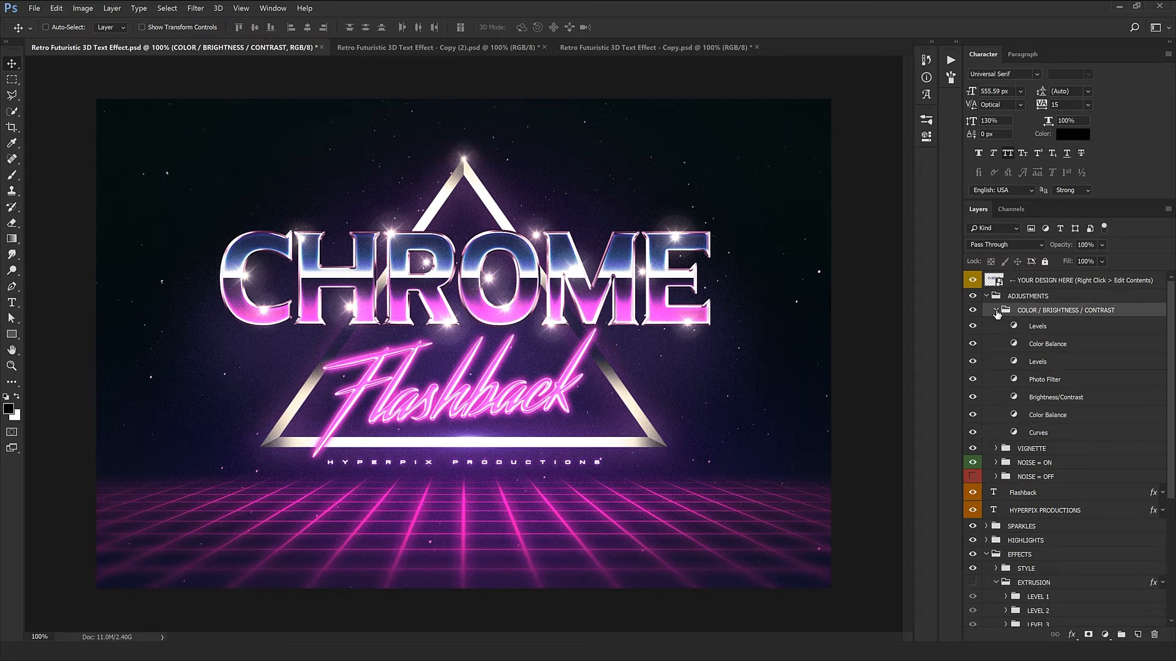
left_click(996, 312)
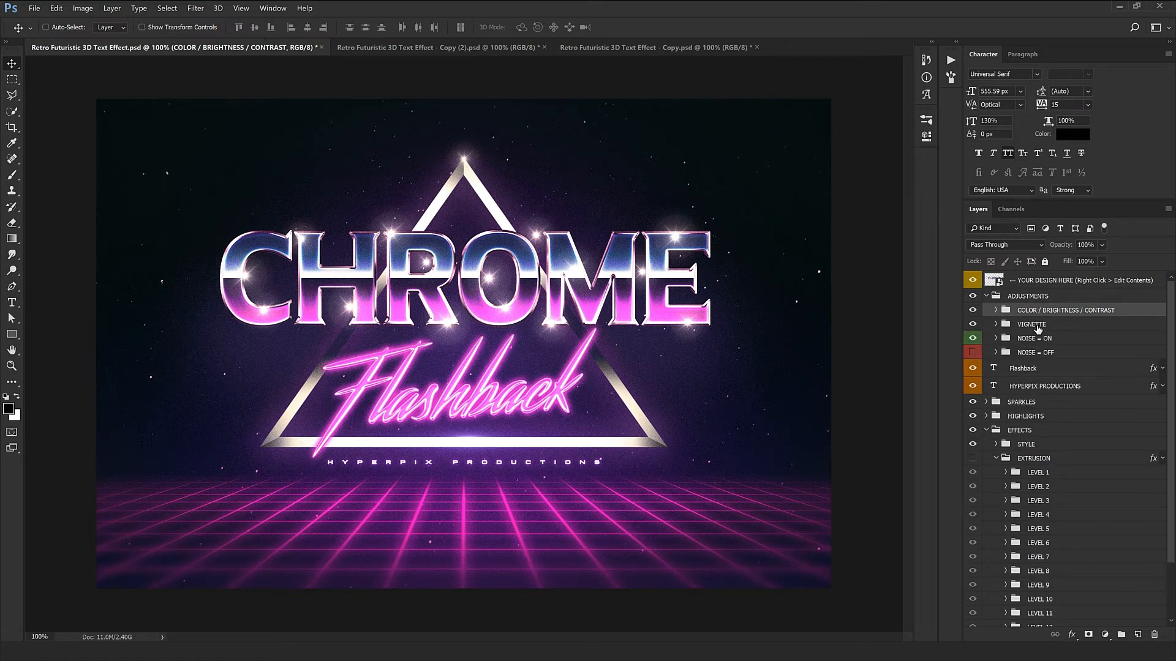
Set the opacity of the Vignette layer in the VIGNETTE group to 50% and collapse the group
left_click(1036, 327)
left_click(996, 324)
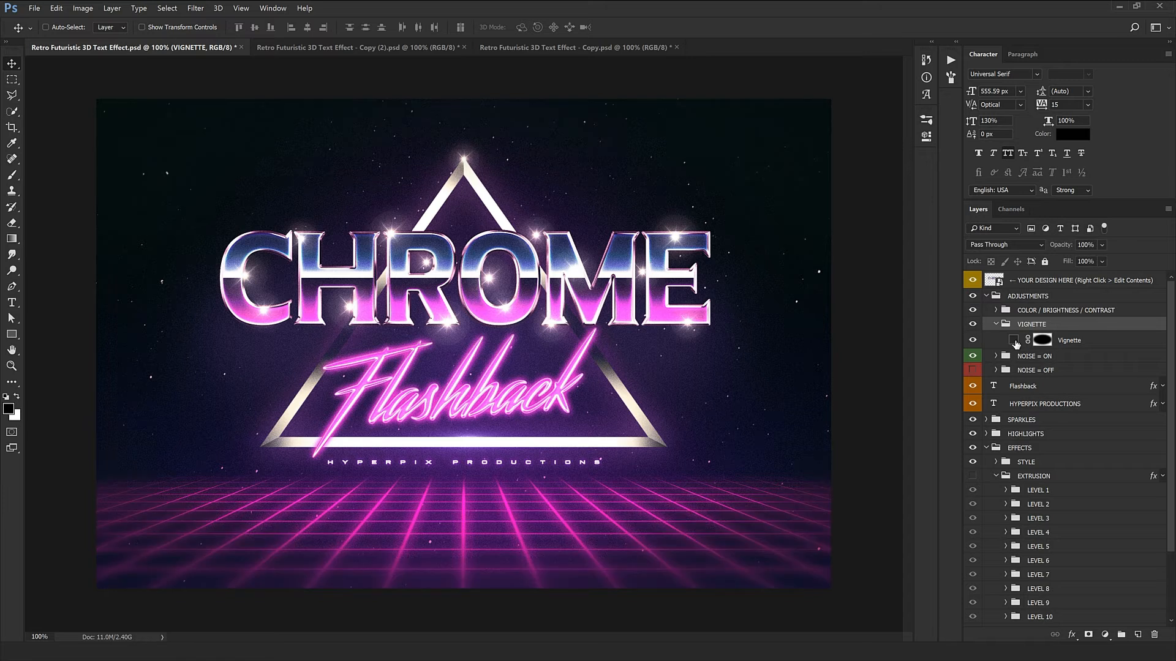
left_click(1017, 342)
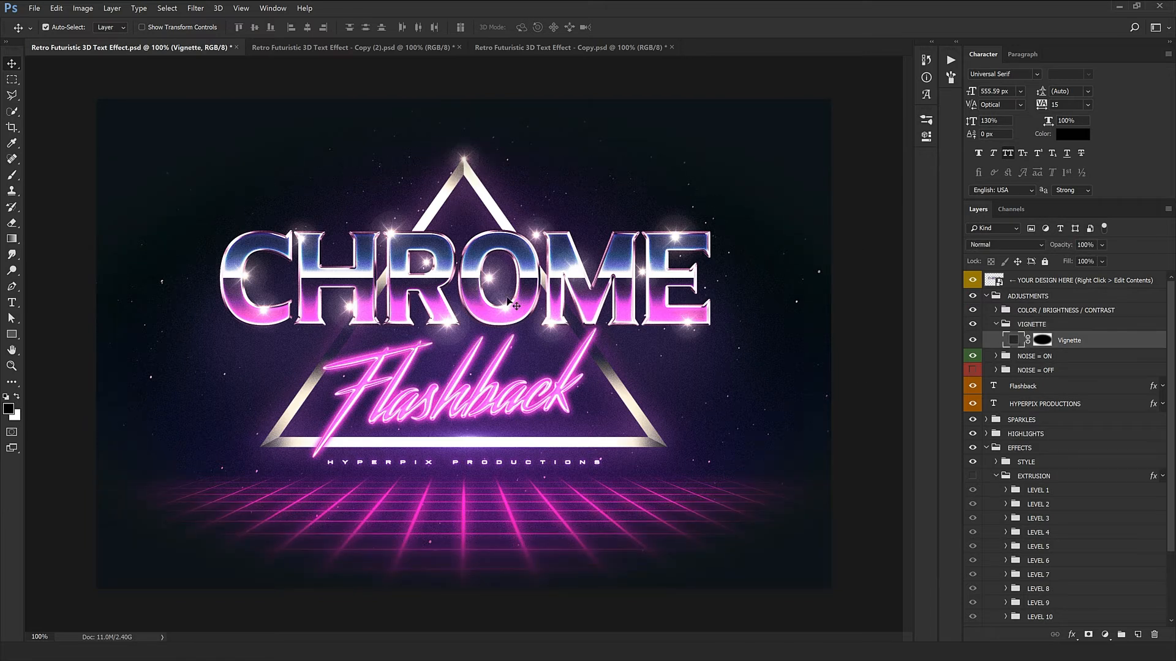
key("5")
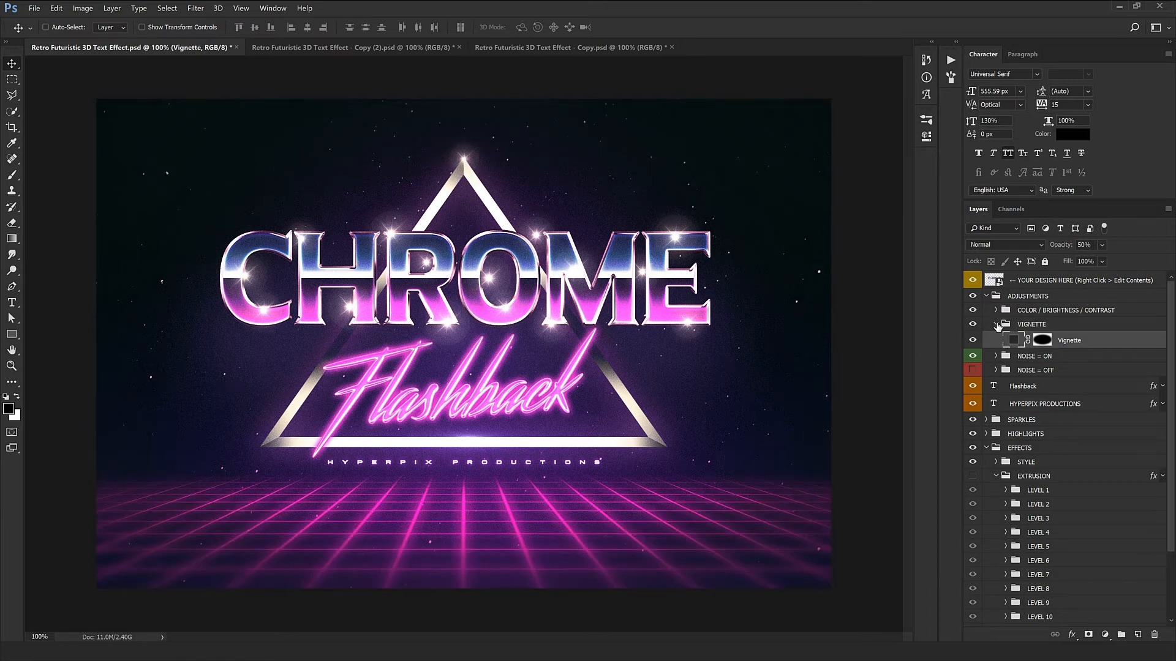
left_click(997, 326)
Hide the NOISE = ON group and show the NOISE = OFF group to remove the grain
left_click(991, 340)
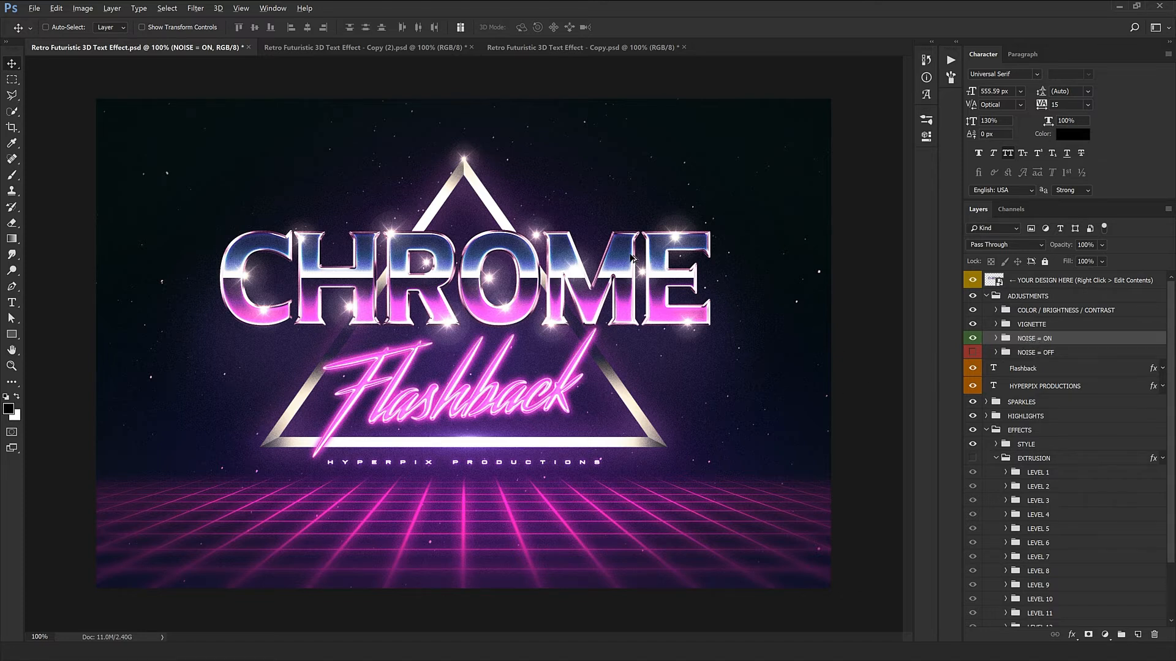
key("ctrl+plus")
left_click_drag(623, 242, 533, 321)
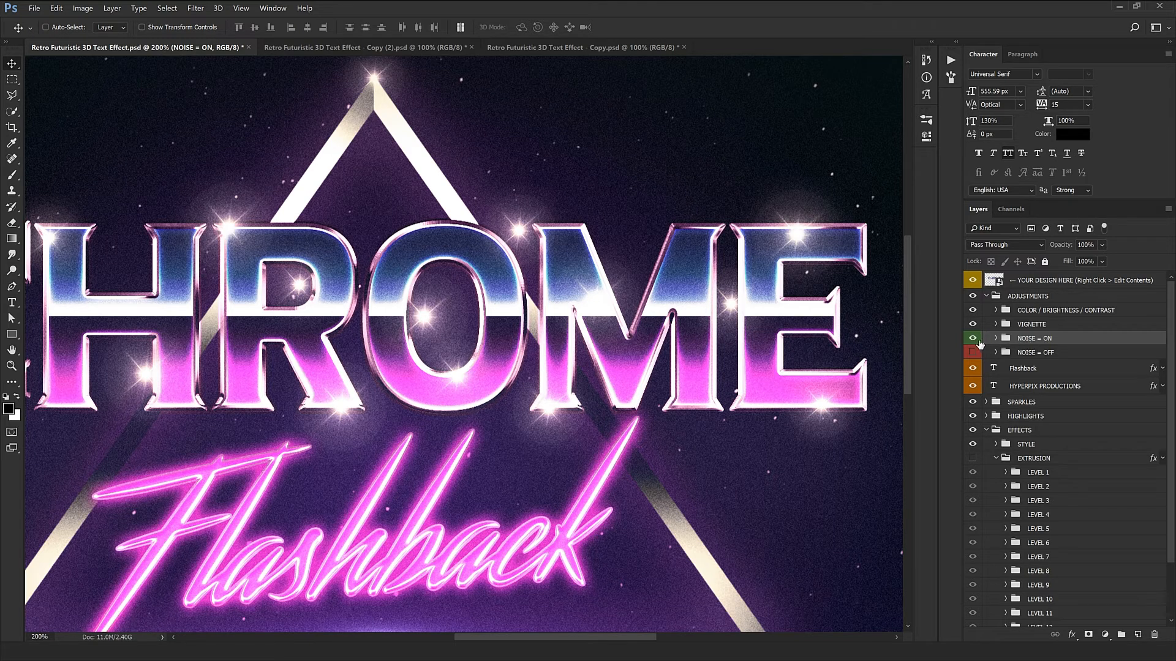
left_click(975, 341)
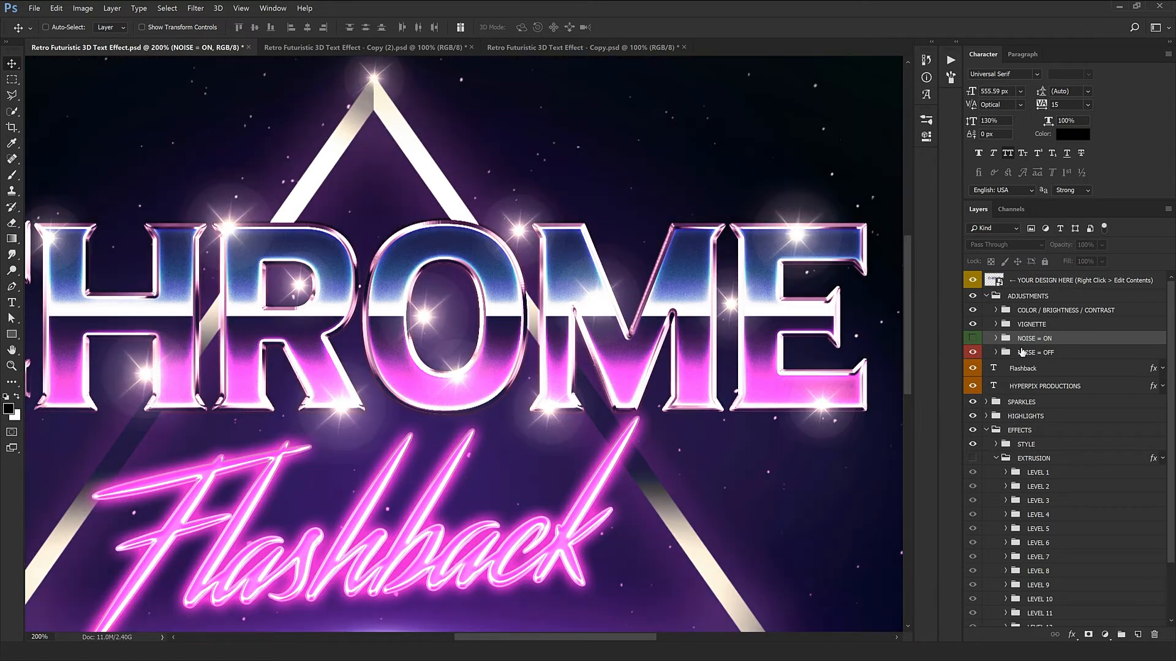
left_click(1041, 353)
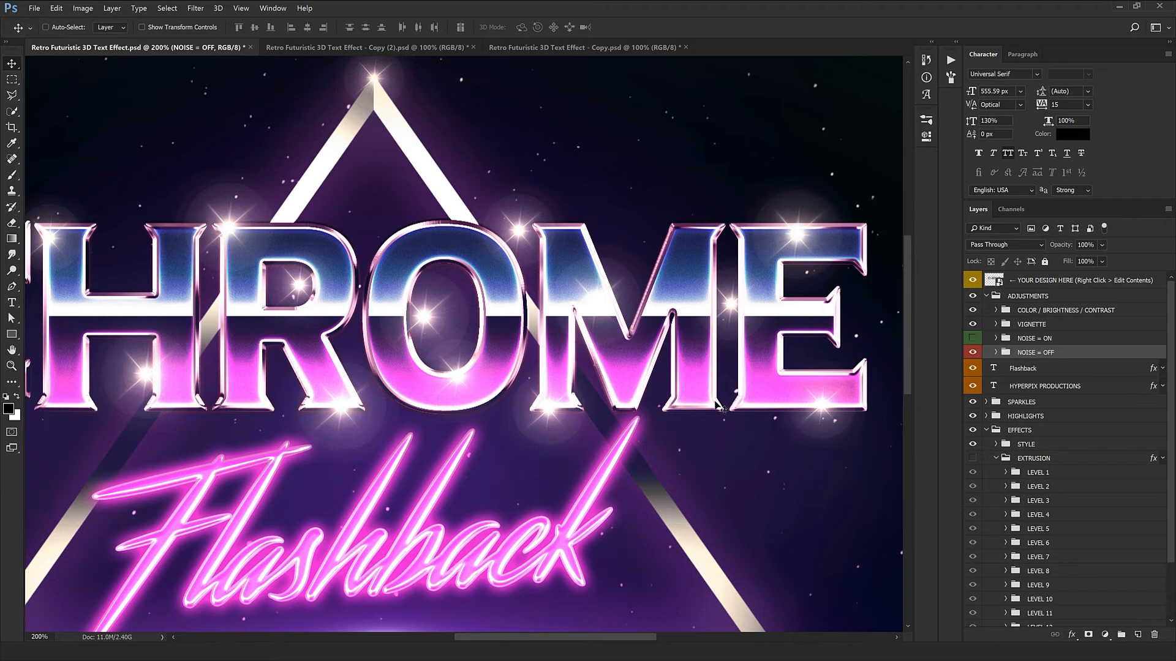
Compare the artwork around the Flashback text by toggling the visibility of the NOISE = ON and NOISE = OFF groups
left_click_drag(193, 488, 458, 340)
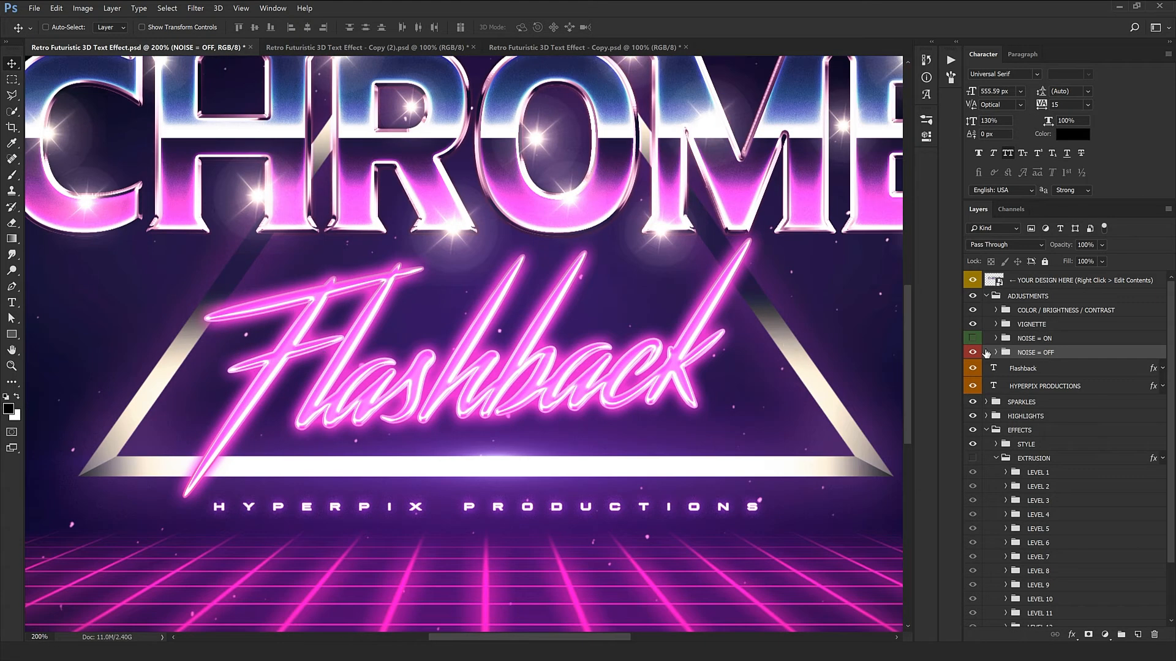
left_click(973, 353)
left_click(974, 339)
left_click(973, 342)
left_click(972, 341)
left_click(972, 340)
left_click(971, 341)
left_click(972, 341)
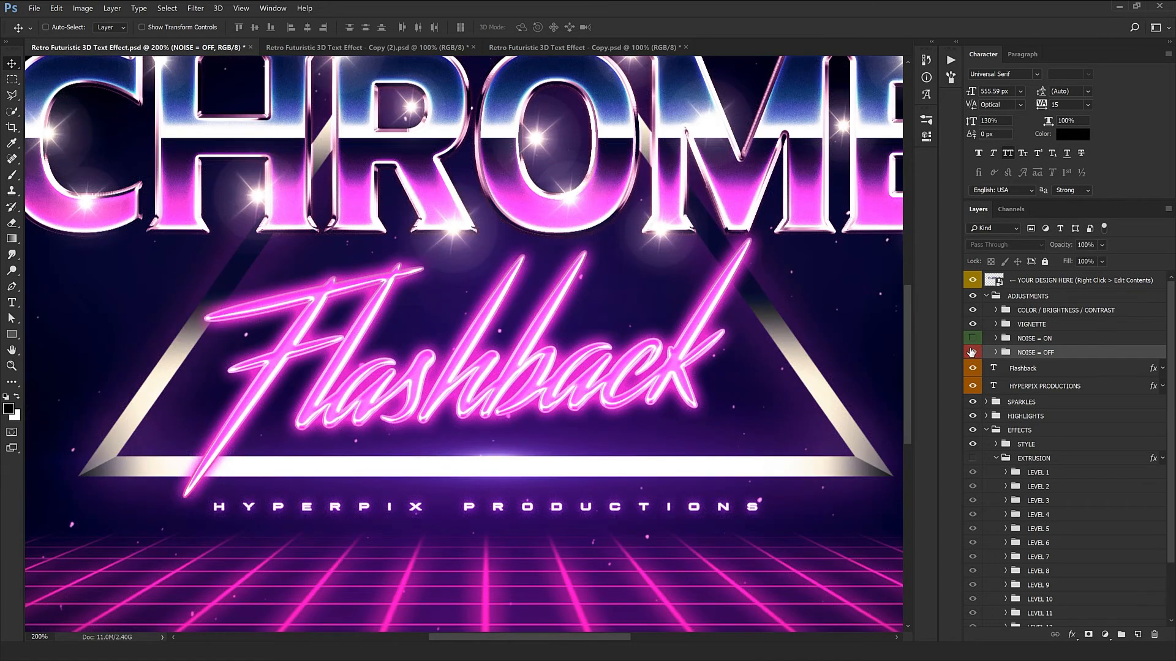
left_click(972, 342)
left_click(973, 343)
left_click(972, 345)
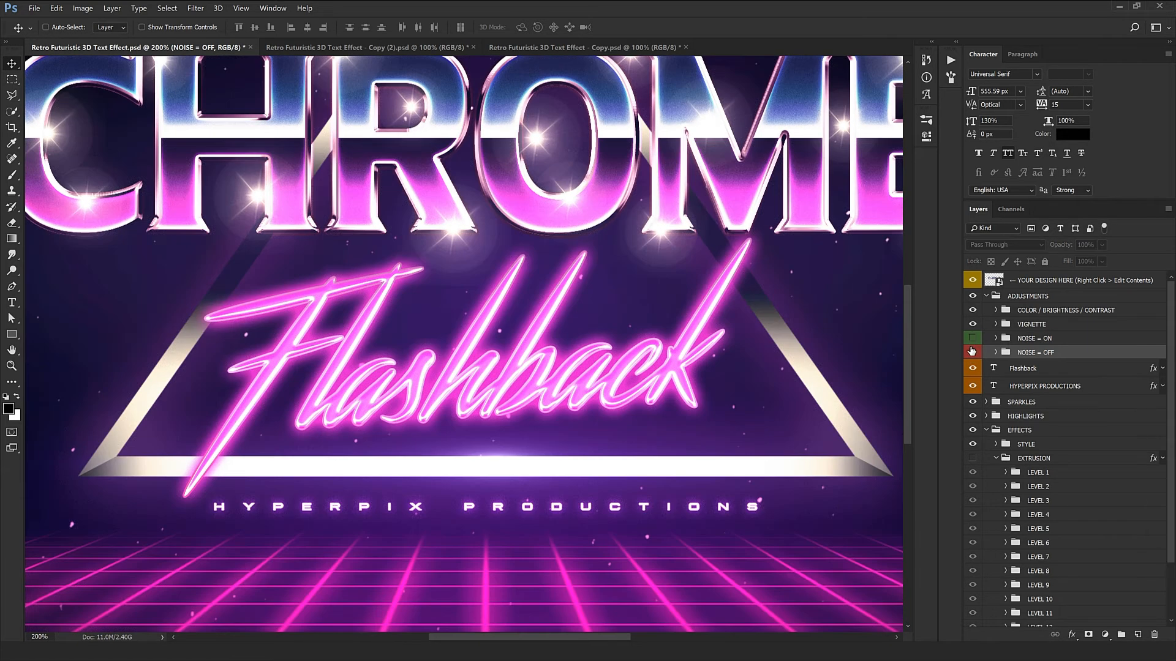
Hide the NOISE = OFF group, show the NOISE = ON group to bring back the grain, and collapse the ADJUSTMENTS group
left_click(972, 351)
left_click(972, 340)
left_click(972, 339)
left_click(972, 339)
left_click(986, 296)
Replace the Flashback text with "Vaporwave" and view the whole artwork at 100%
left_click(1041, 312)
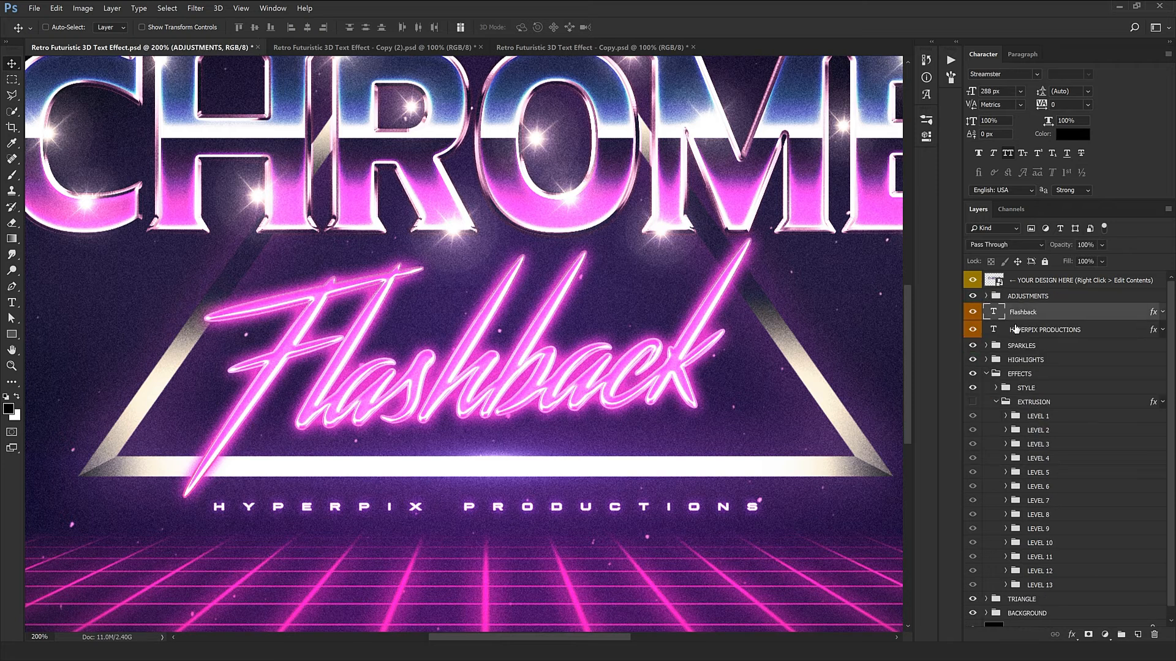
key("ctrl+0")
key("ctrl+1")
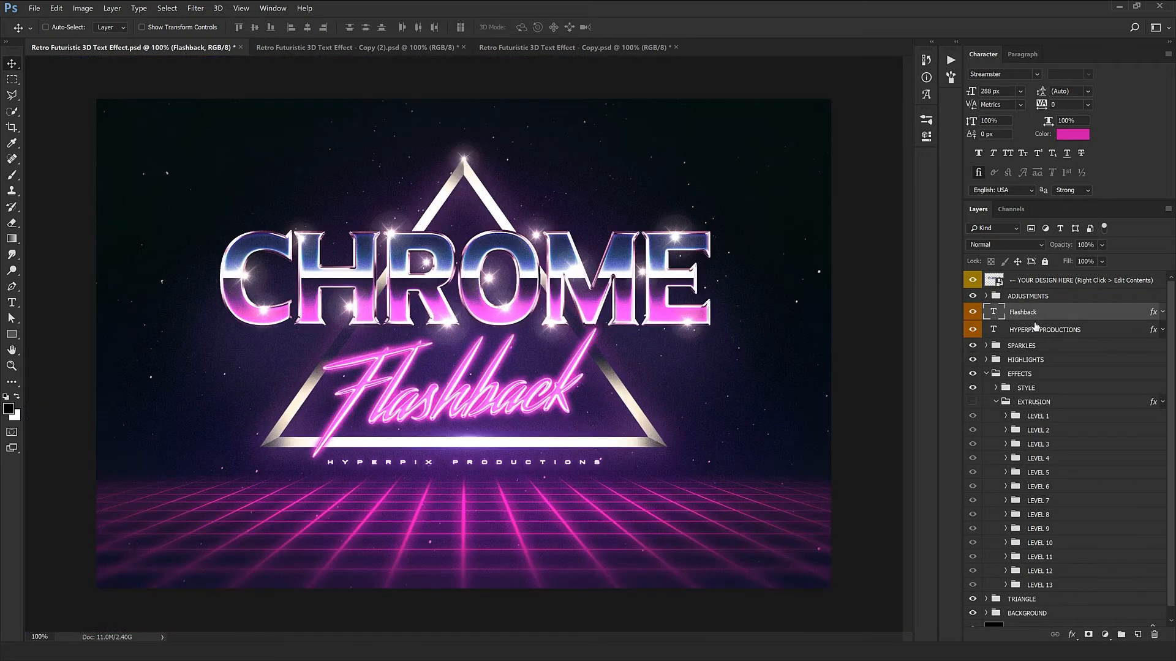
double_click(993, 312)
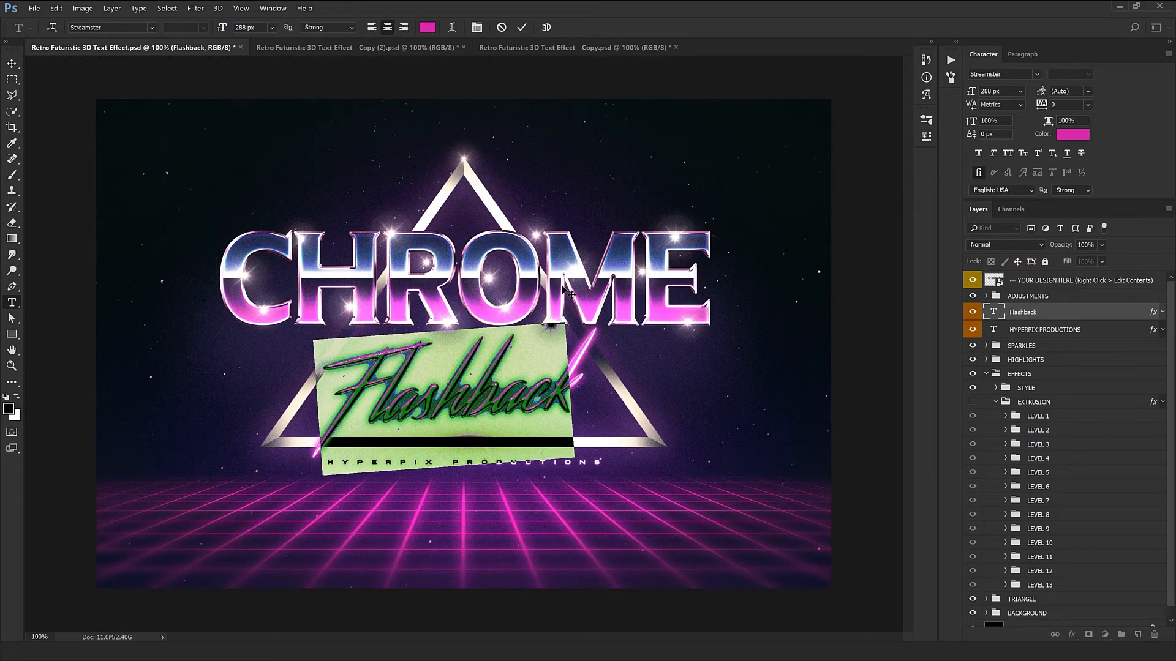
type("Vapo")
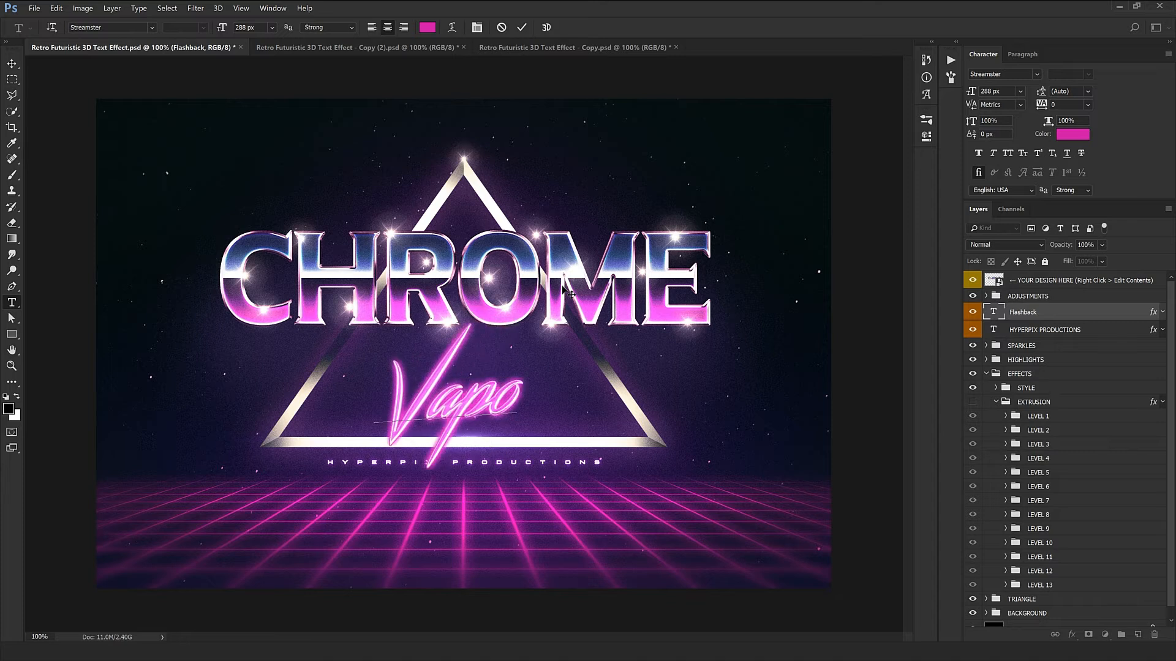
type("rwave")
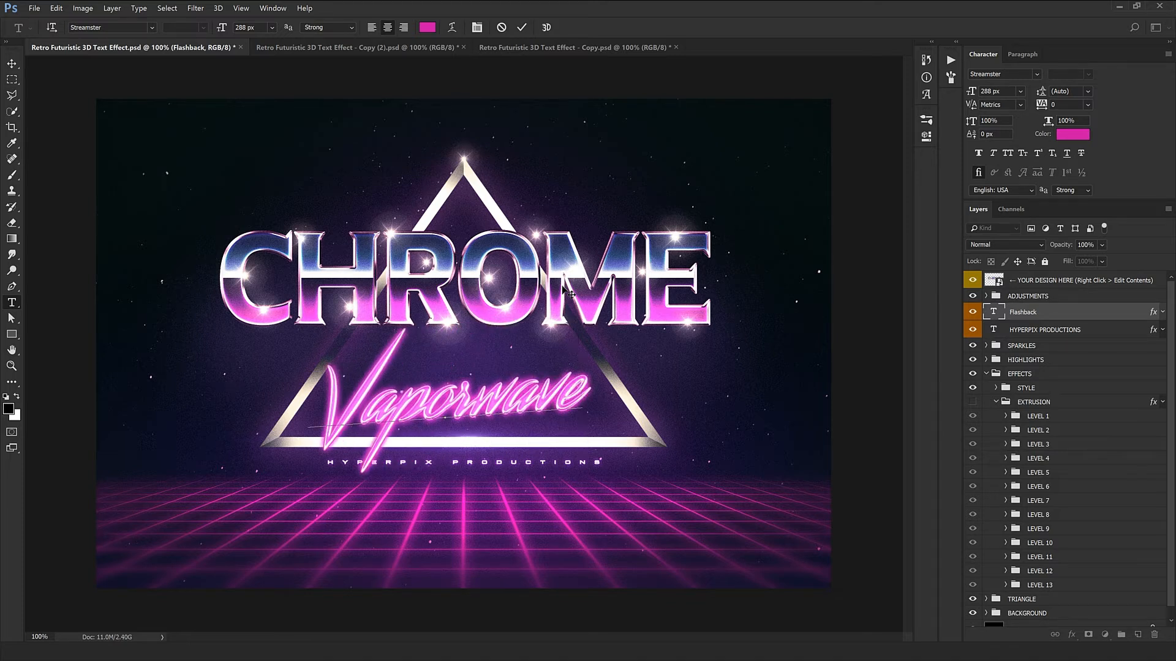
key("ctrl+Return")
key("v")
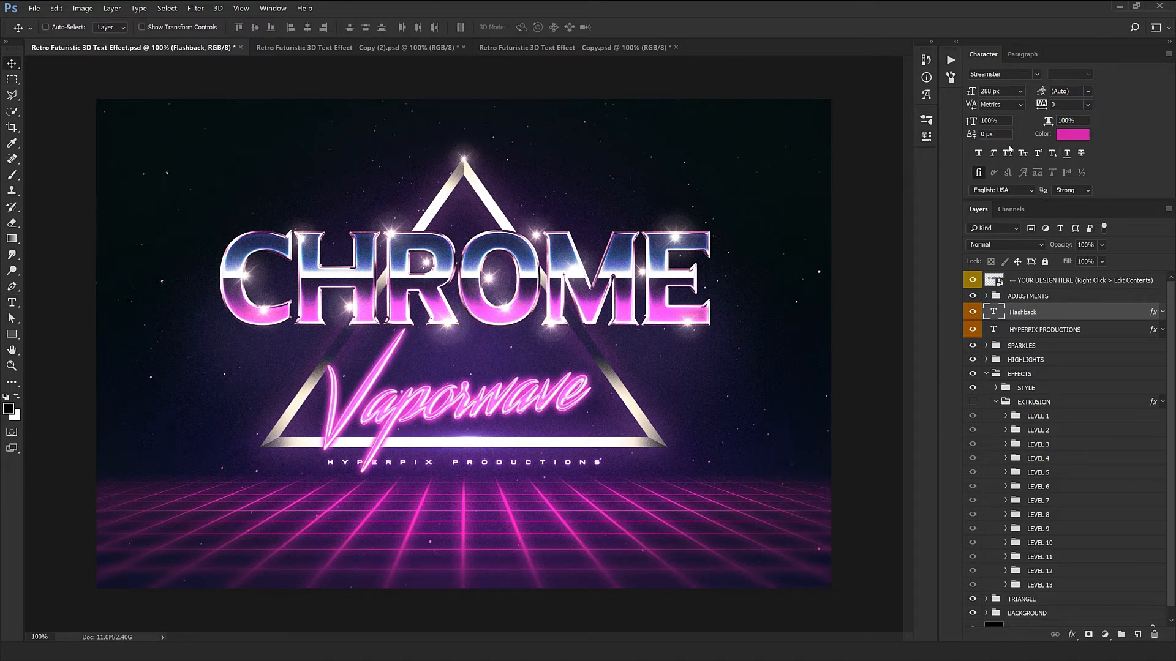
Enlarge the Vaporwave text slightly with Free Transform and reposition it over the lower part of the triangle
left_click_drag(484, 436, 545, 431)
key("ctrl+t")
left_click_drag(607, 471, 614, 477)
left_click_drag(655, 414, 653, 419)
key("Return")
left_click_drag(574, 423, 582, 410)
Try moving the HYPERPIX PRODUCTIONS text and setting its tracking to 1380, and undo both changes
left_click(1046, 330)
left_click_drag(493, 387, 438, 371)
key("ctrl+z")
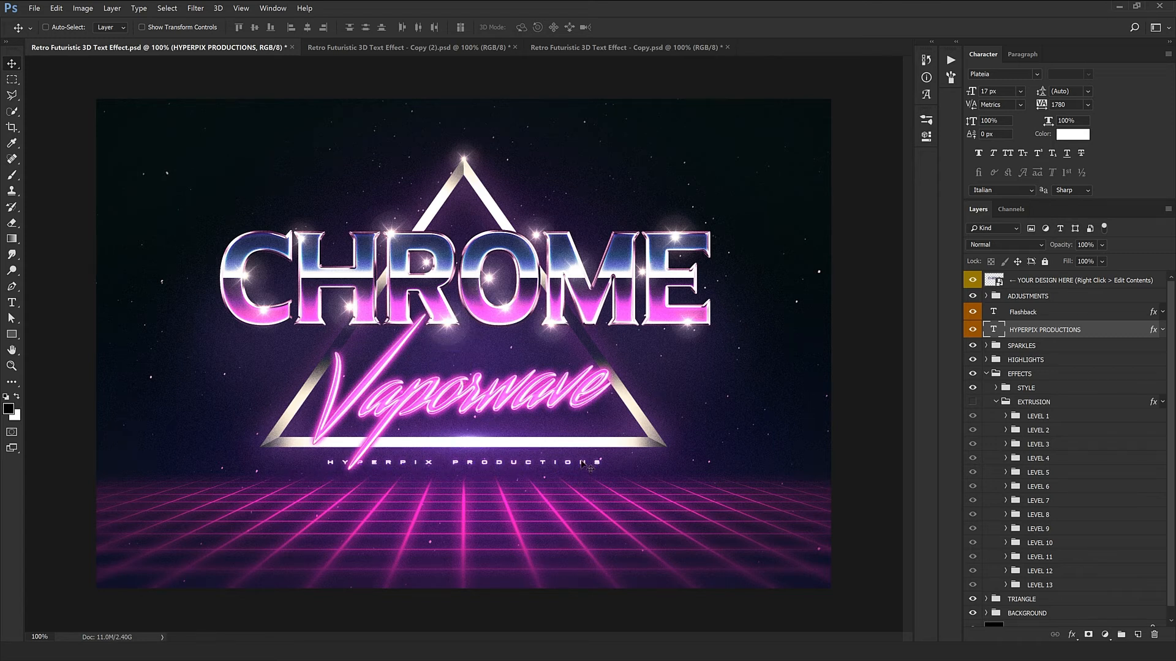
double_click(1068, 105)
type("1380")
key("Return")
key("Return")
key("ctrl+z")
Expand the SPARKLES group and reposition individual sparkles from its first few Sparkle groups on the artwork
left_click(987, 345)
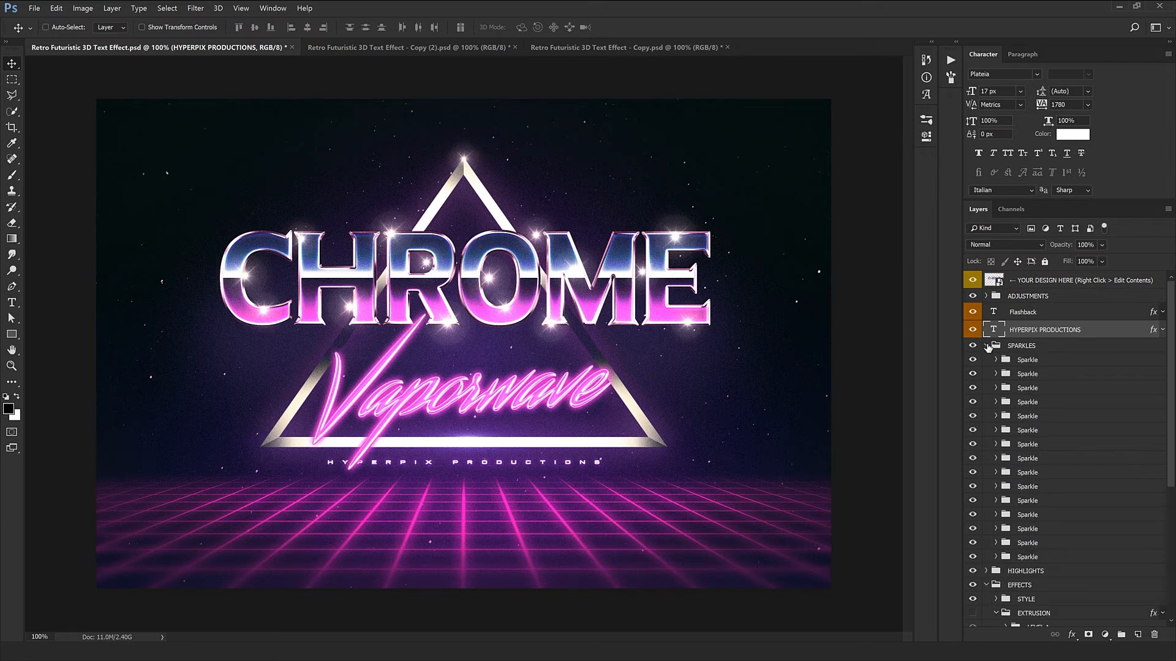
left_click(1051, 362)
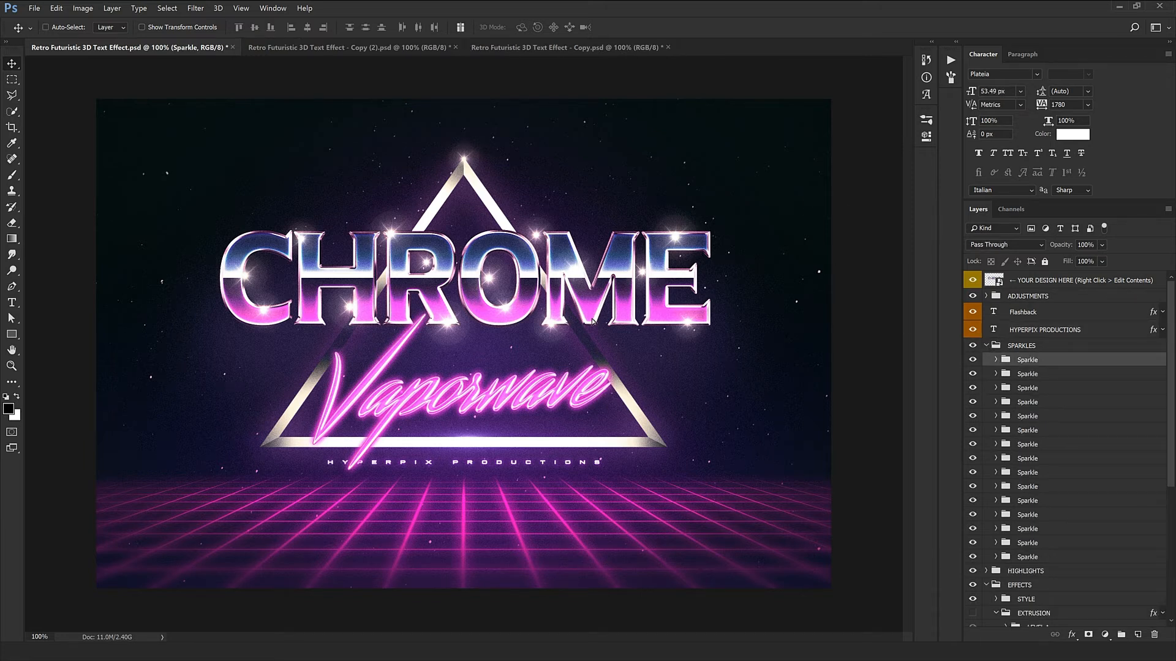
left_click(1092, 374)
left_click_drag(406, 346, 441, 362)
left_click(1045, 389)
left_click_drag(433, 302, 474, 347)
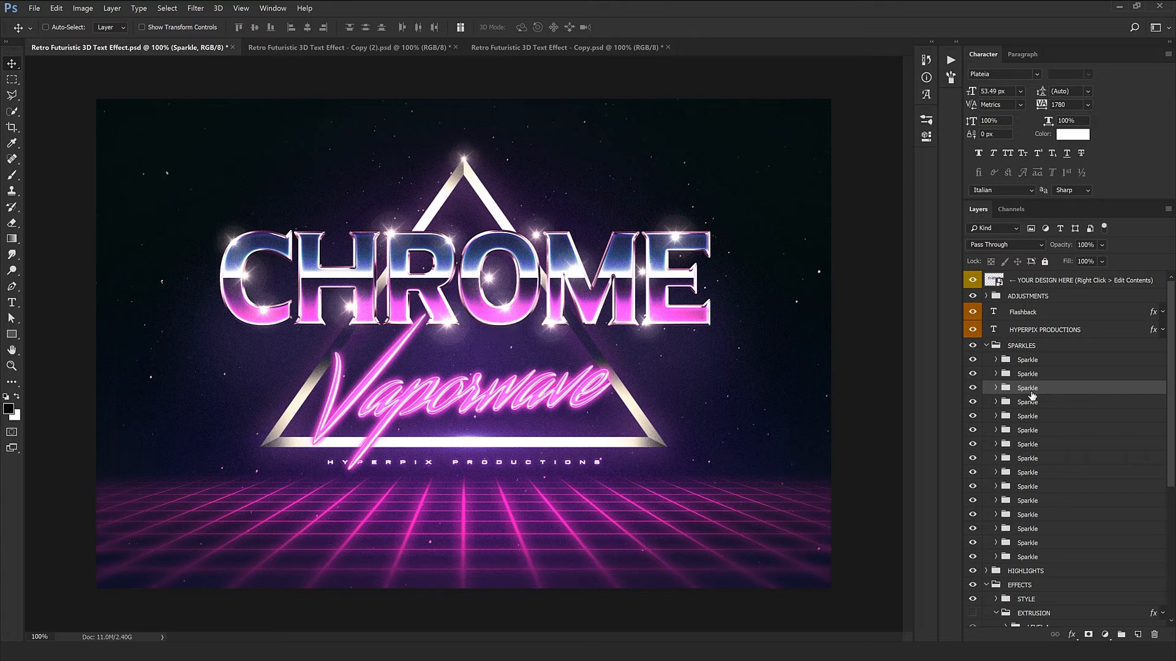
left_click(1032, 401)
left_click_drag(588, 397, 594, 406)
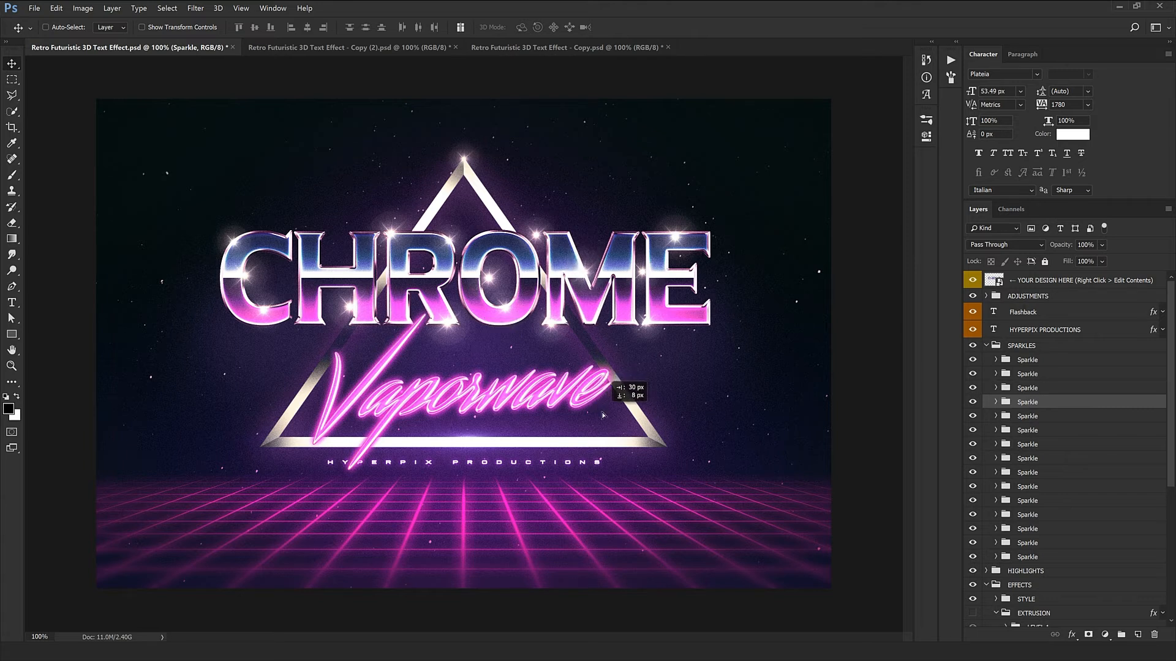
Delete all Sparkle groups from the fifth to the last one in the SPARKLES group
left_click(1041, 419)
left_click(1038, 559, "shift")
left_click(1154, 635)
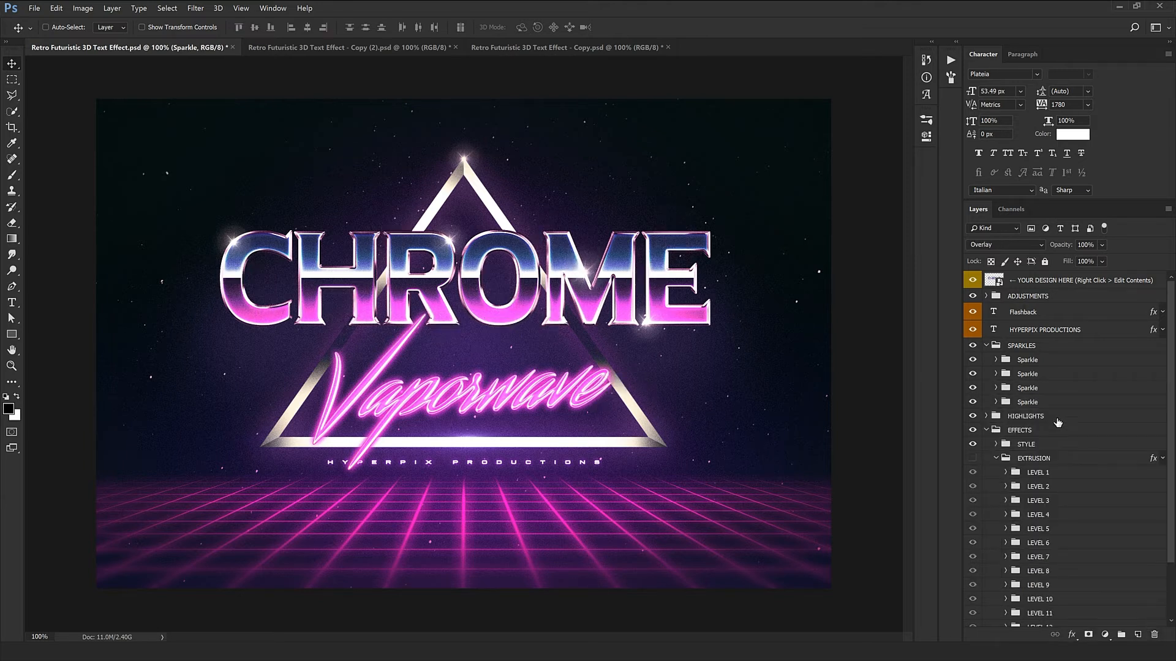
Reposition the remaining sparkles on the CHROME lettering and collapse the SPARKLES group
left_click_drag(379, 437, 388, 319)
key("ctrl+t")
key("Return")
left_click_drag(380, 383, 685, 407)
left_click(986, 346)
Preview the HIGHLIGHTS group hidden and shown, and collapse the EXTRUSION group inside EFFECTS
left_click(1029, 360)
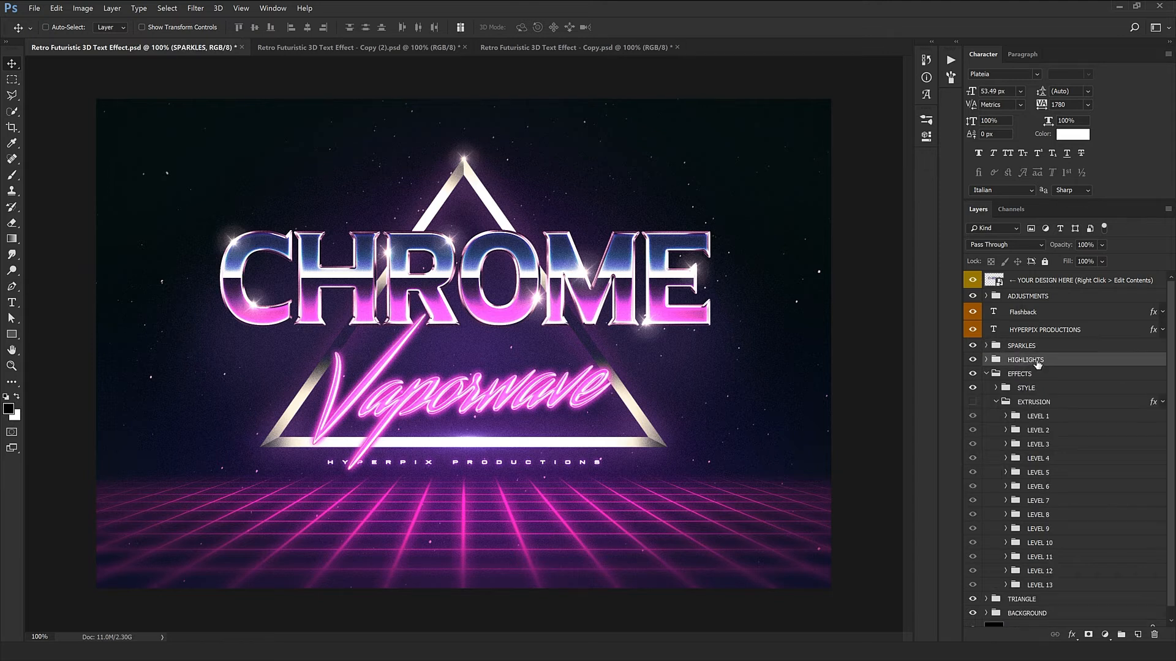
left_click(972, 360)
left_click(972, 360)
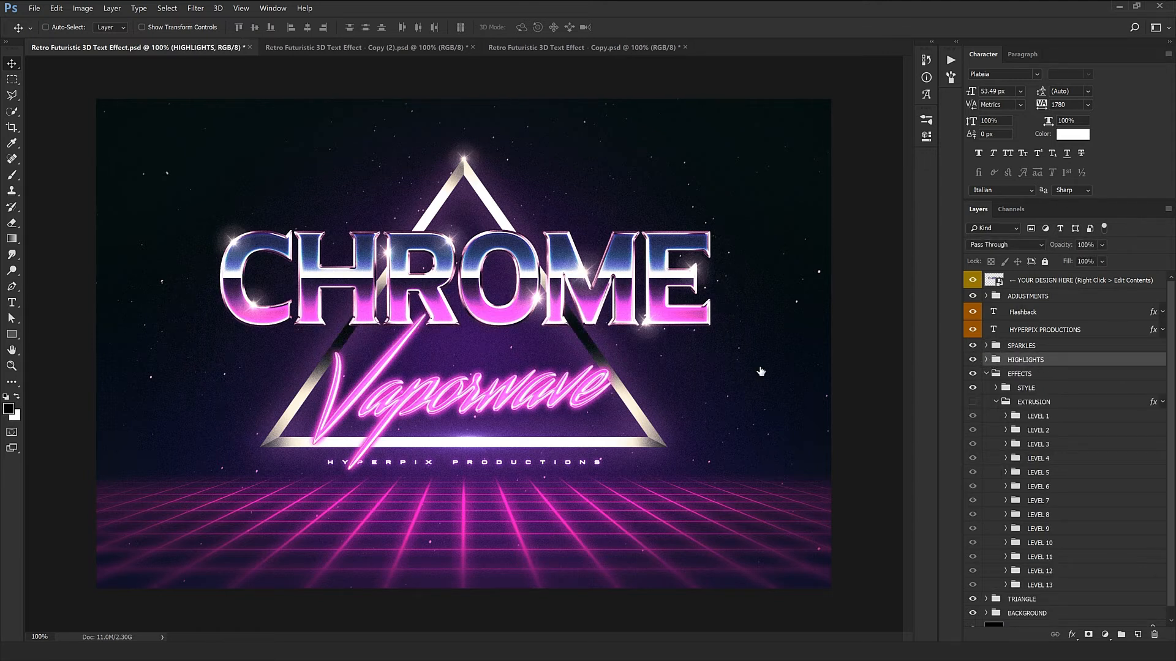
left_click(1022, 388)
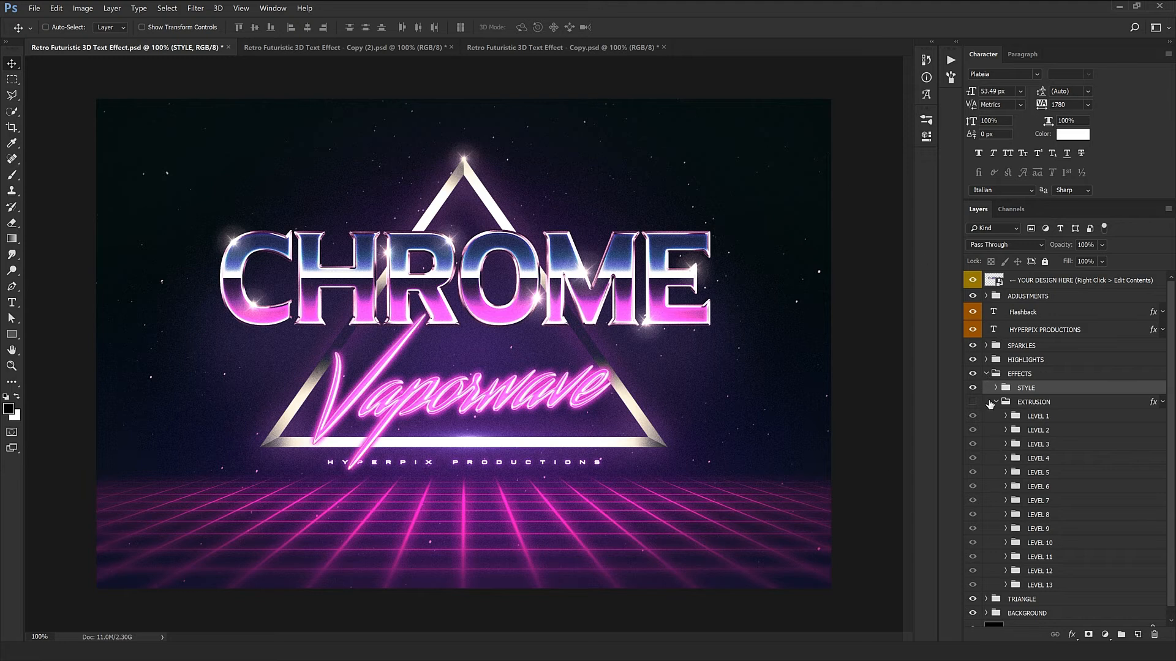
left_click(996, 402)
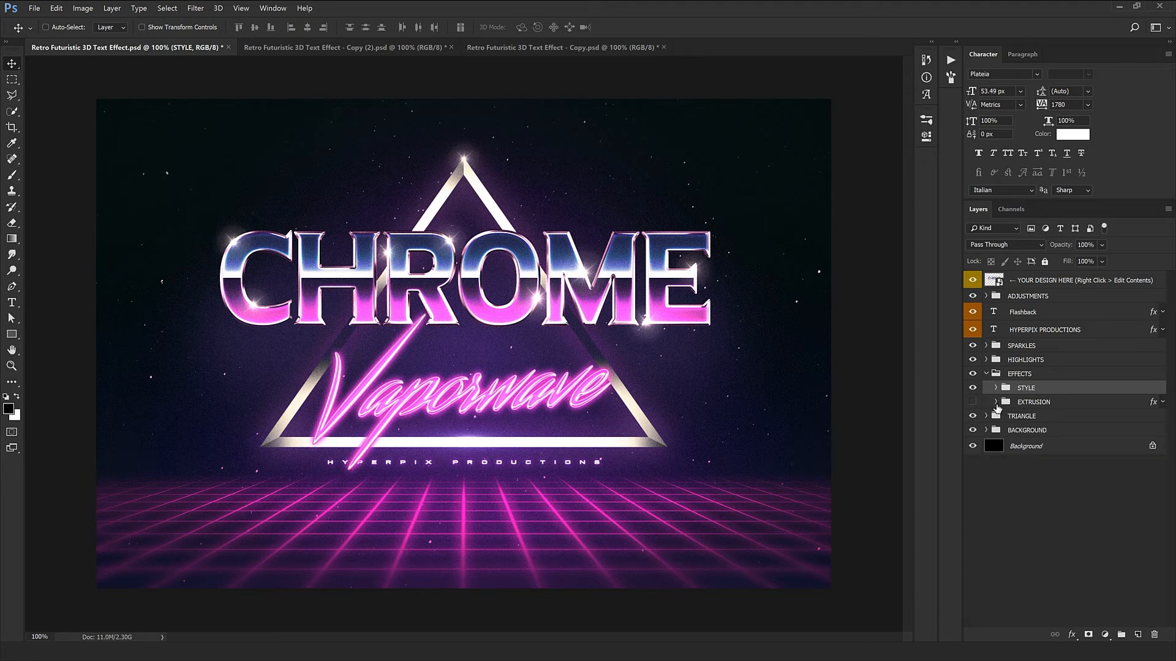
Look into the TRIANGLE group, collapse it, and preview the whole group hidden and shown
left_click(1020, 417)
left_click(986, 417)
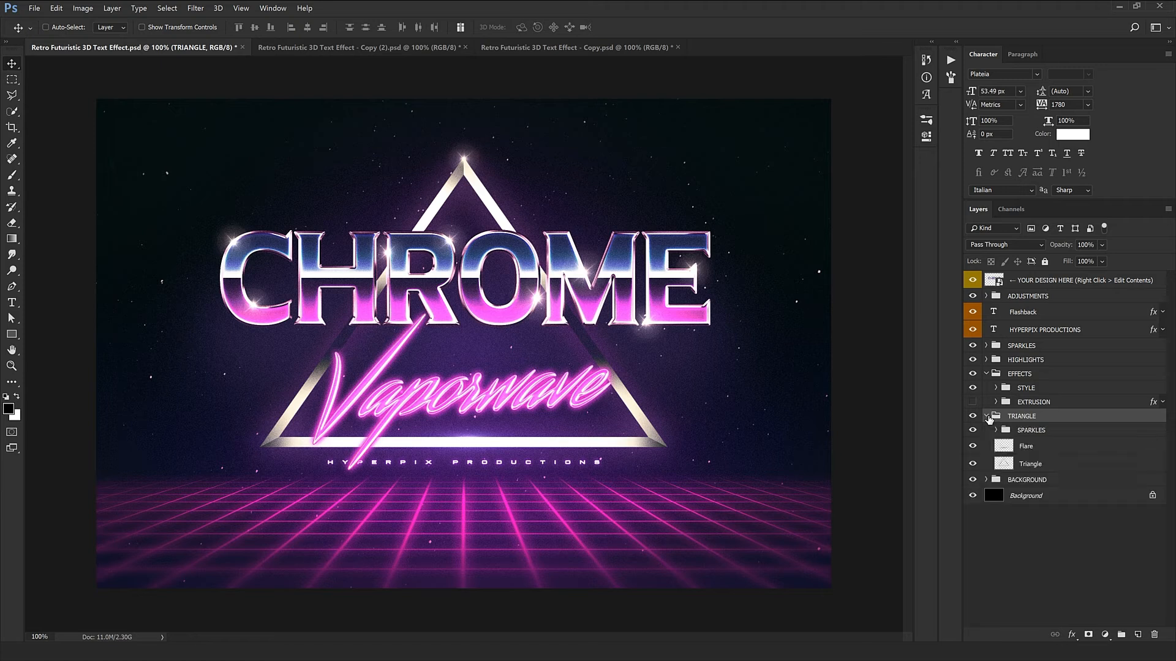
left_click(987, 416)
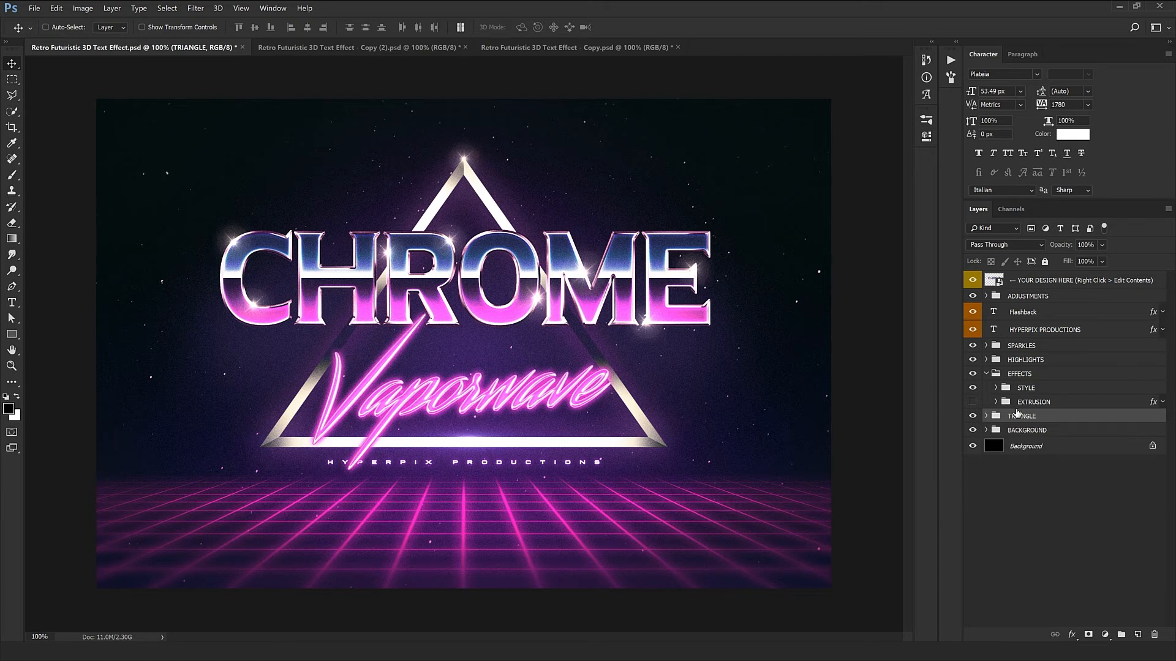
left_click(973, 417)
left_click(973, 417)
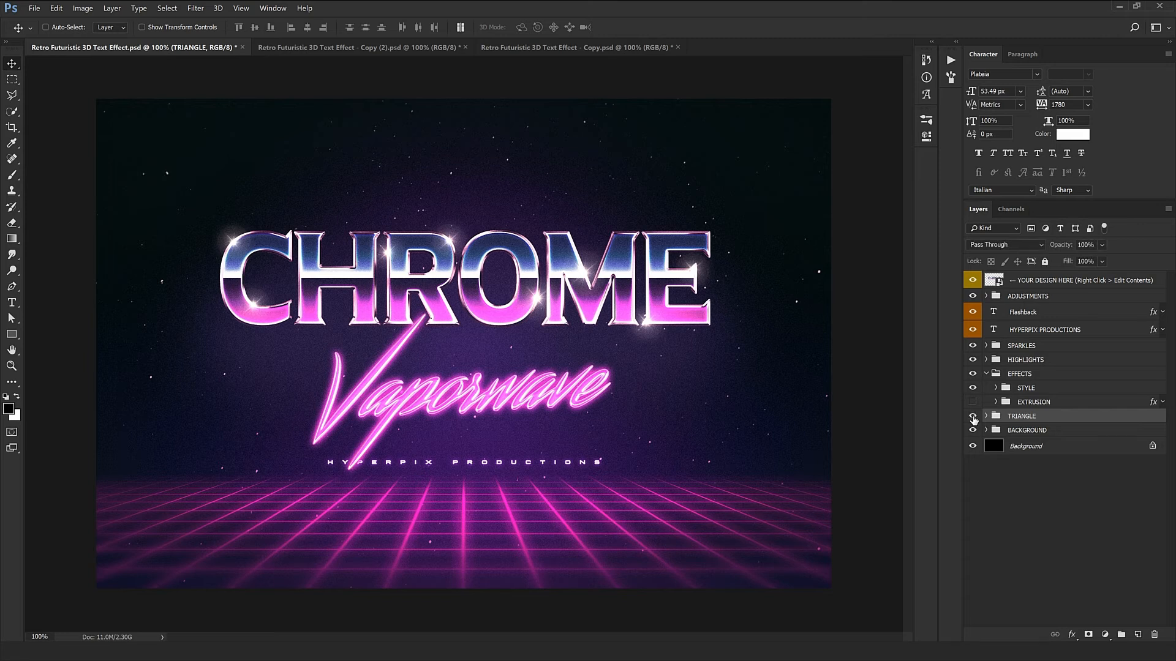
Expand the TRIANGLE group, inspect its SPARKLES subgroup, and preview the Flare layer hidden and shown
left_click(987, 416)
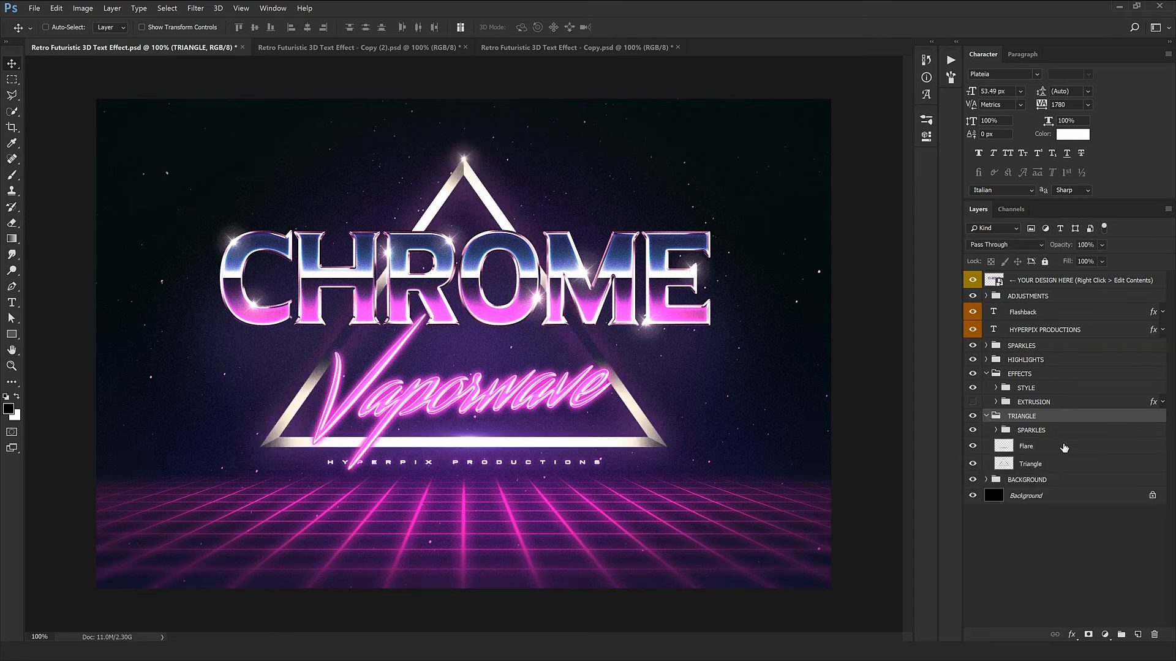
left_click(1004, 436)
left_click(996, 431)
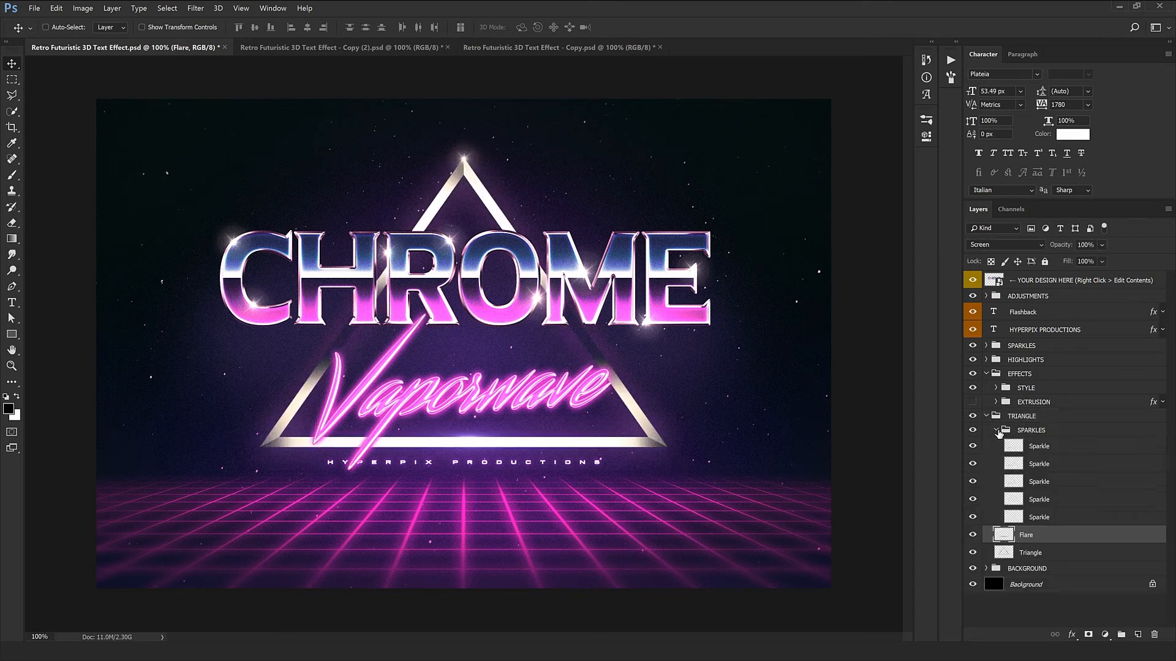
left_click(996, 431)
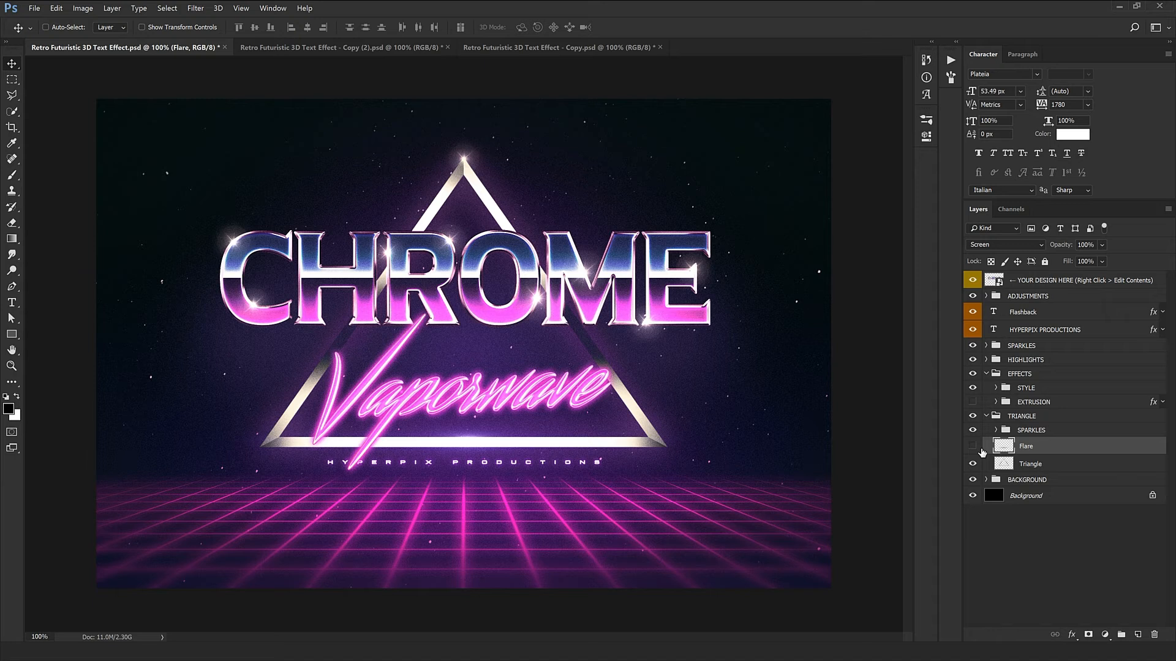
left_click(973, 446)
Try placing a duplicate of the Flare, rotated about -53.6°, along the triangle's left side
left_click_drag(549, 529, 411, 370)
key("ctrl+t")
left_click_drag(748, 325, 749, 290)
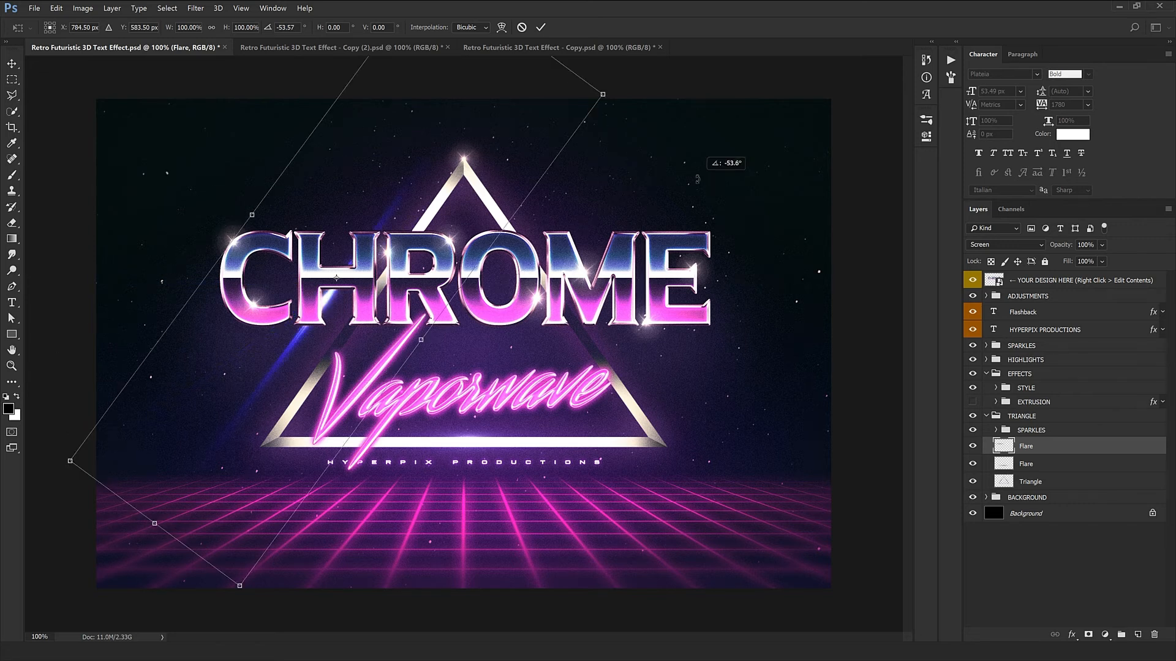
key("Return")
left_click_drag(420, 409, 453, 334)
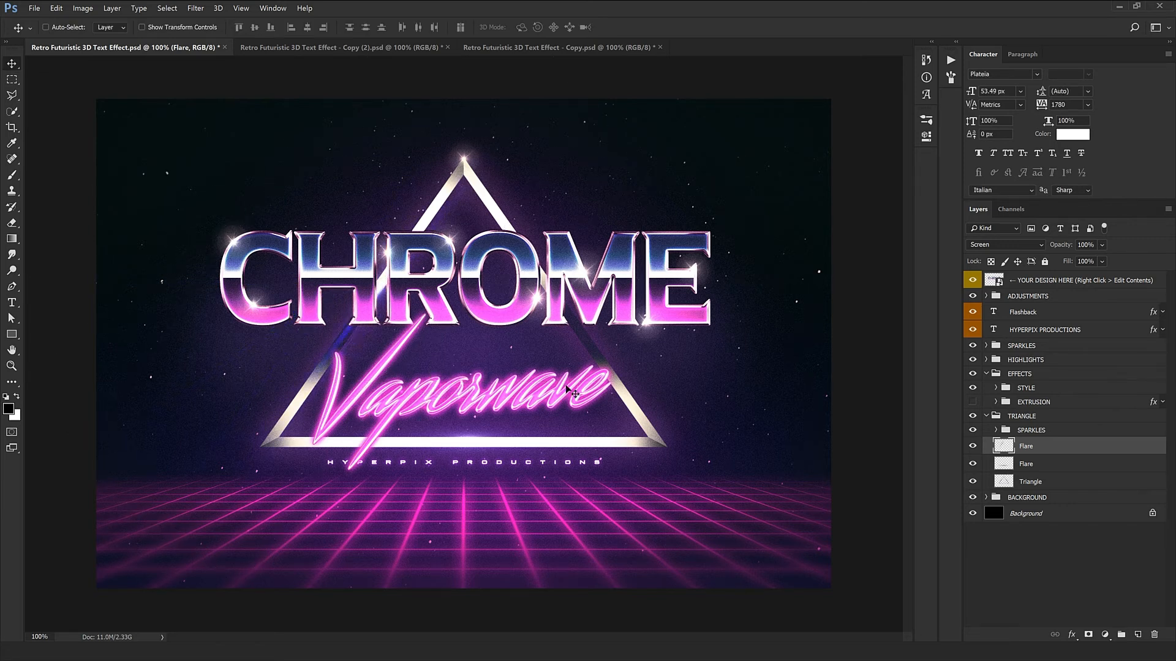
left_click(986, 417)
Expand the BACKGROUND group, preview its Grid layer hidden and shown, and collapse the group
left_click(1007, 431)
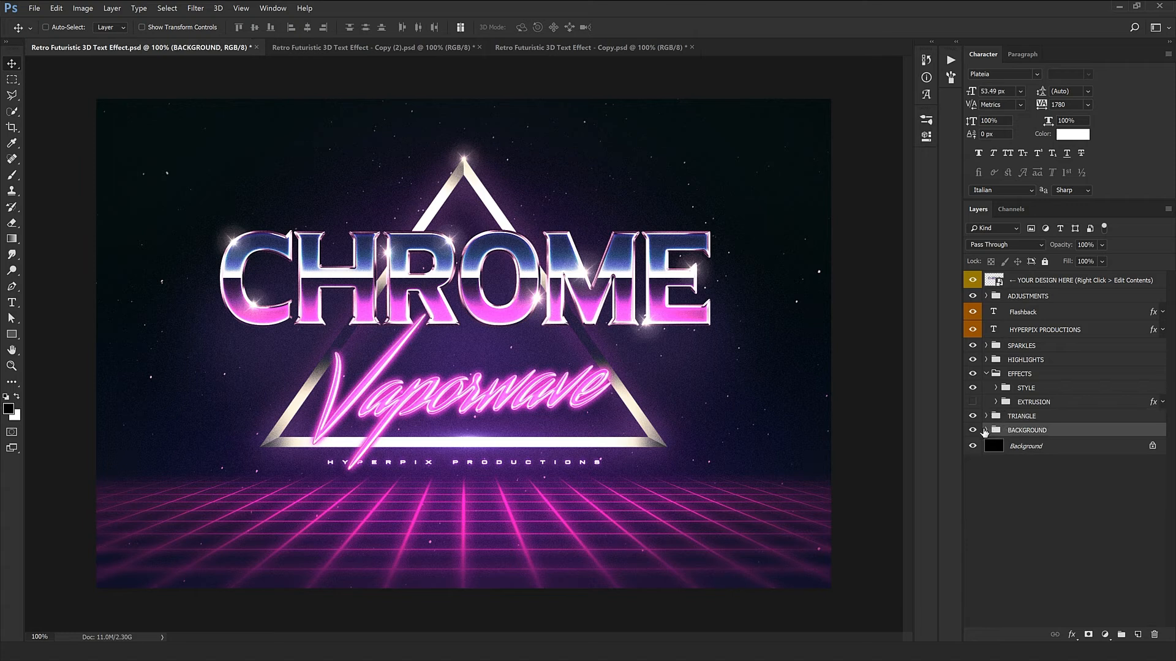
left_click(987, 430)
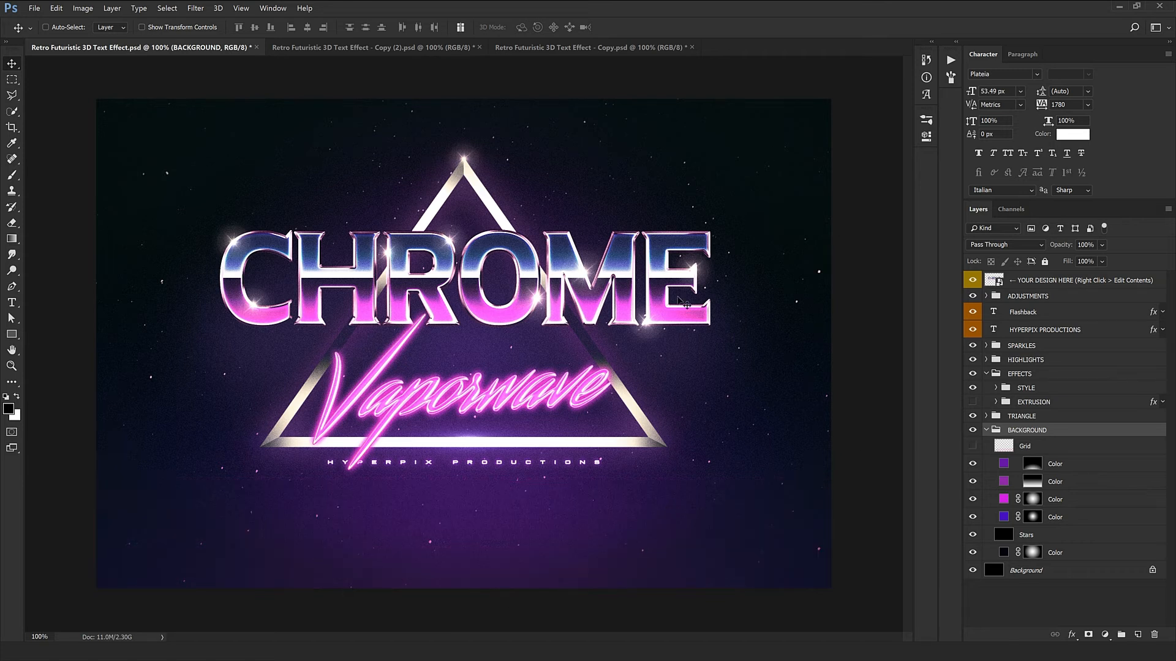
left_click(973, 445)
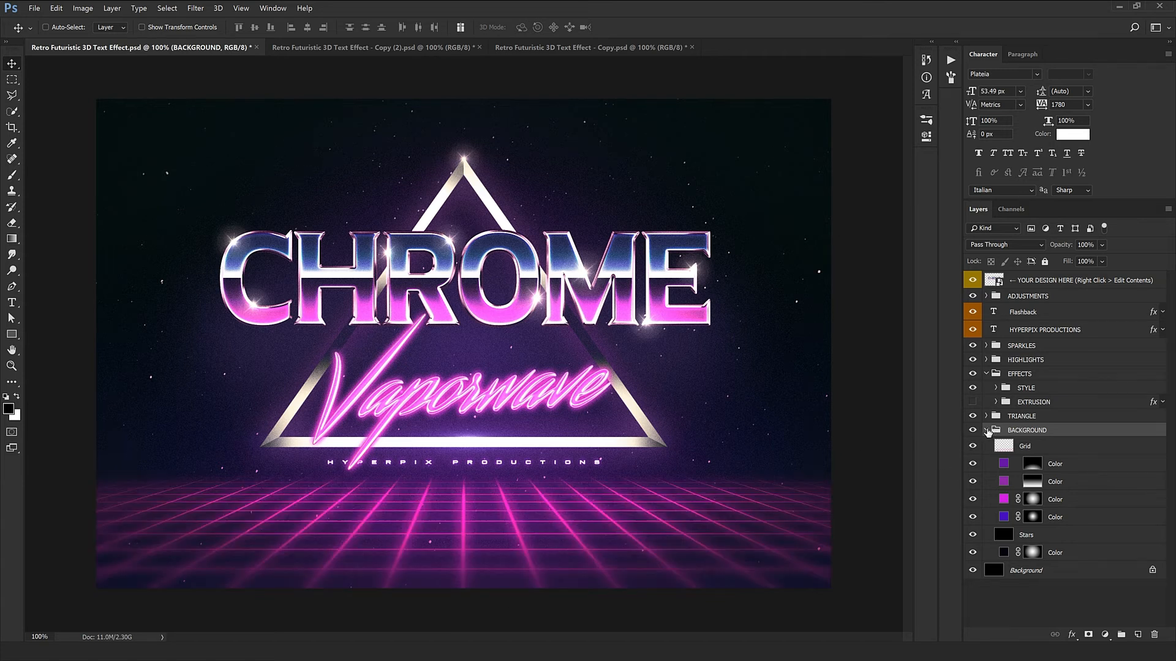
left_click(986, 430)
Show the EXTRUSION group and collapse the EFFECTS group
left_click(972, 402)
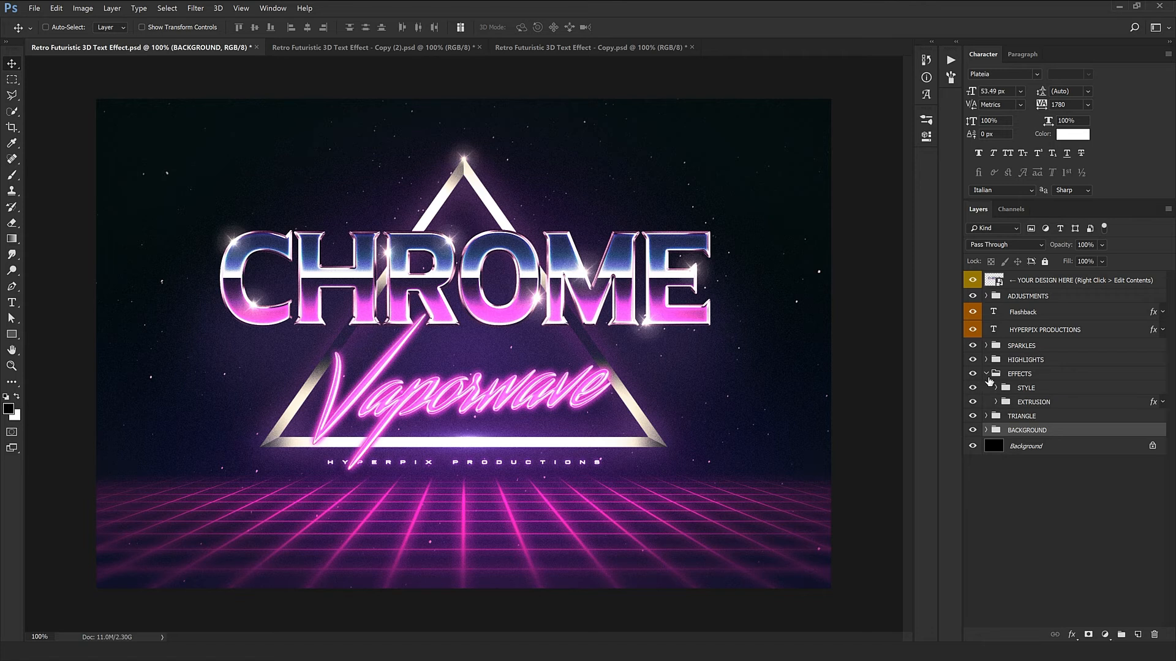
left_click(987, 374)
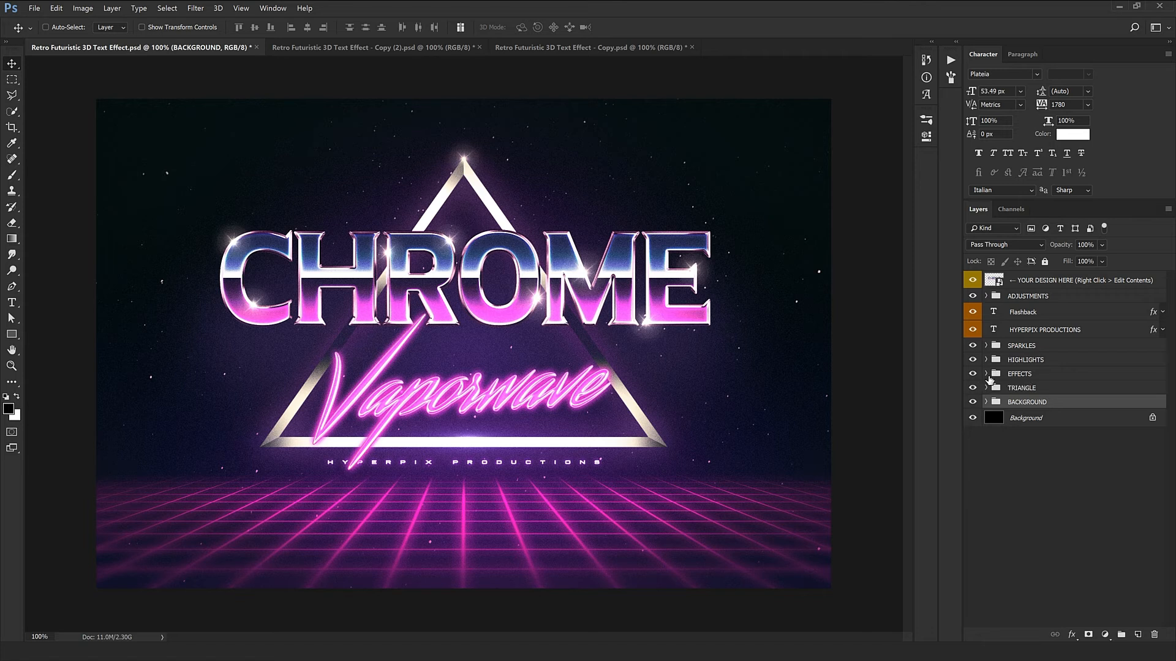
Open the contents of the YOUR DESIGN HERE smart object for editing
left_click(1046, 285)
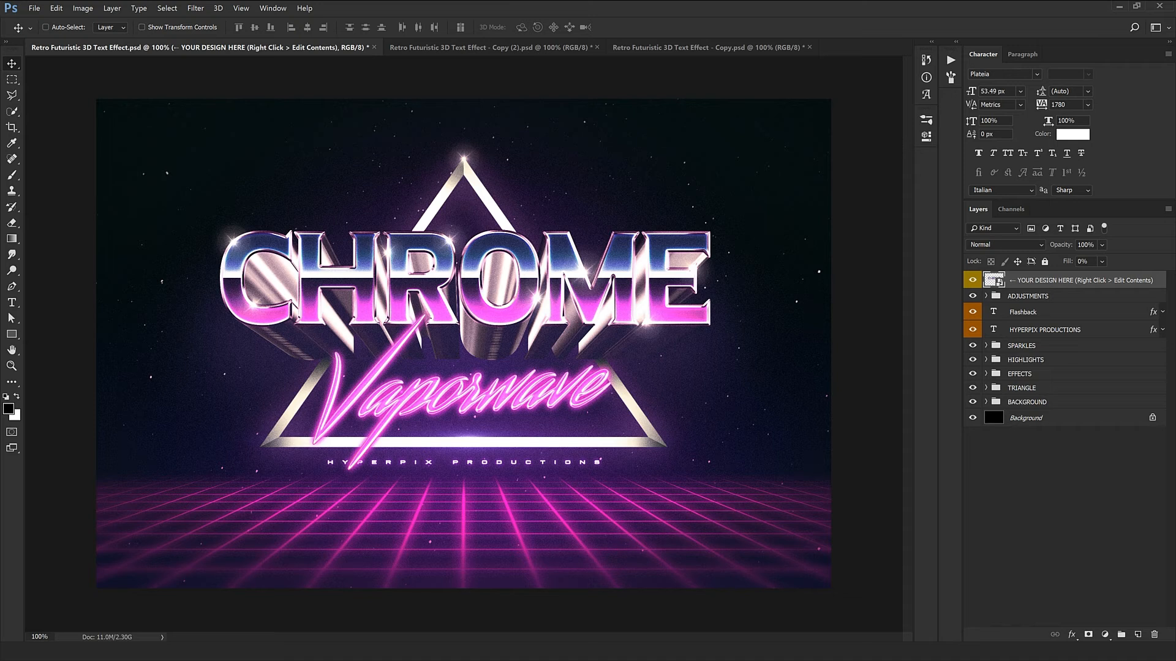
key("ctrl")
double_click(992, 283)
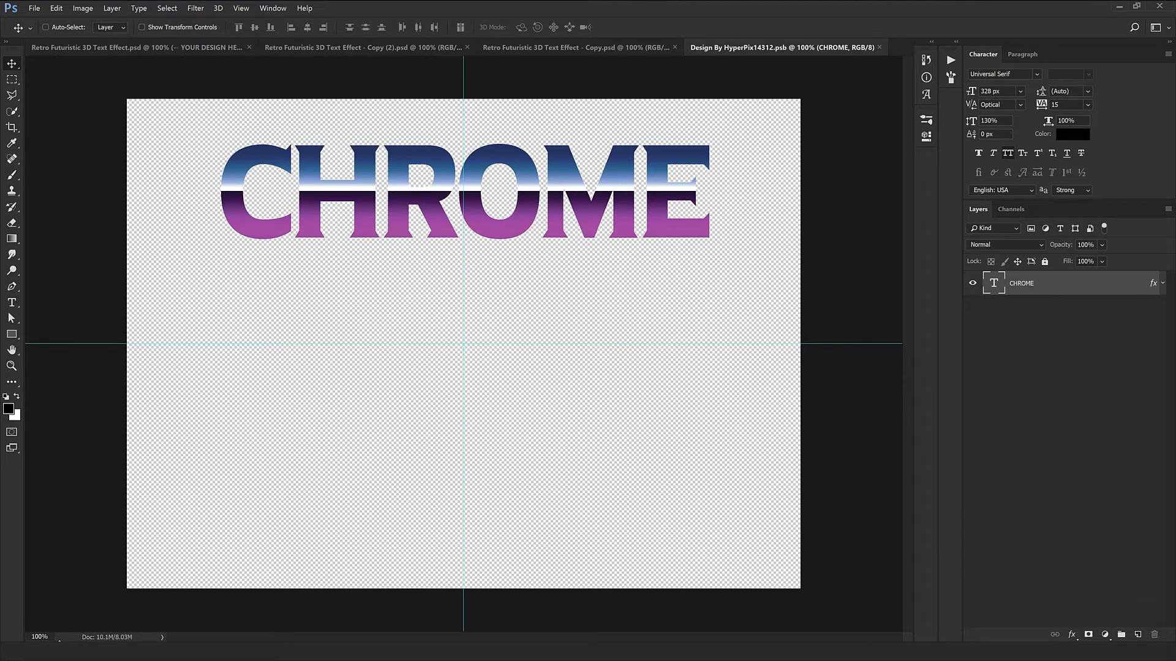
Bring the Reebok logo from Logo.png into the smart object, place it below the CHROME text, and select the CHROME layer
left_click(59, 644)
left_click_drag(103, 59, 645, 207)
mouse_move(532, 306)
left_mouse_down()
mouse_move(694, 51)
mouse_move(584, 242)
mouse_move(577, 289)
mouse_move(591, 309)
mouse_move(534, 321)
left_mouse_up()
key("ctrl+t")
key("Return")
left_click(1076, 310)
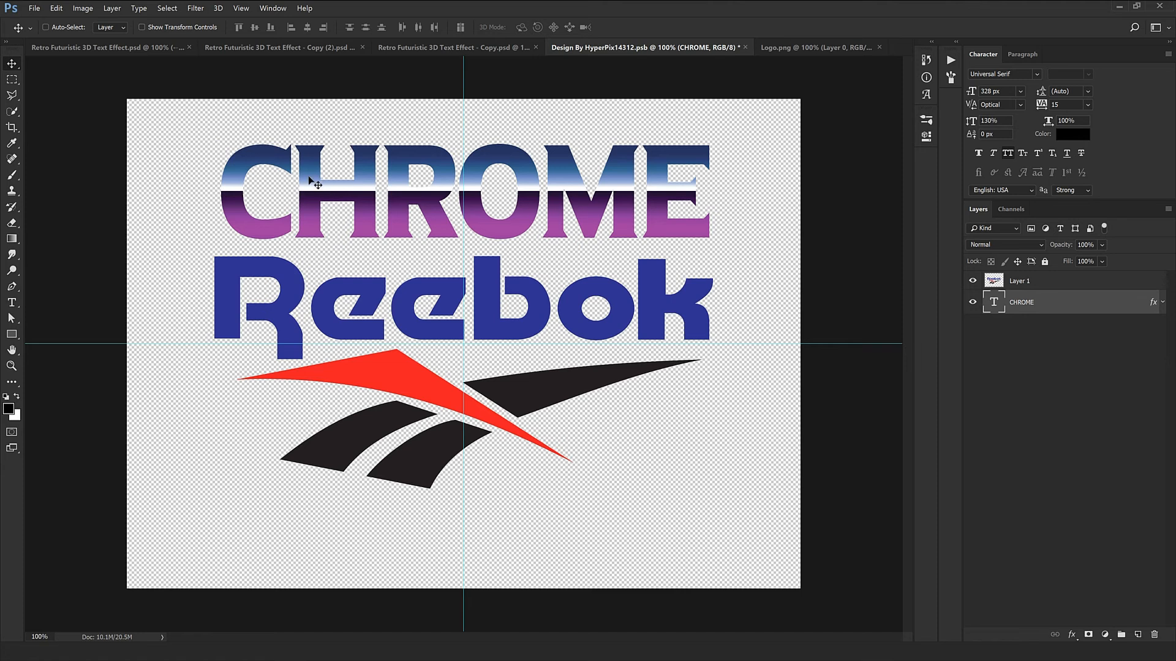
Copy the layer style of the CHROME text layer and paste it onto the Reebok logo layer
right_click(1134, 313)
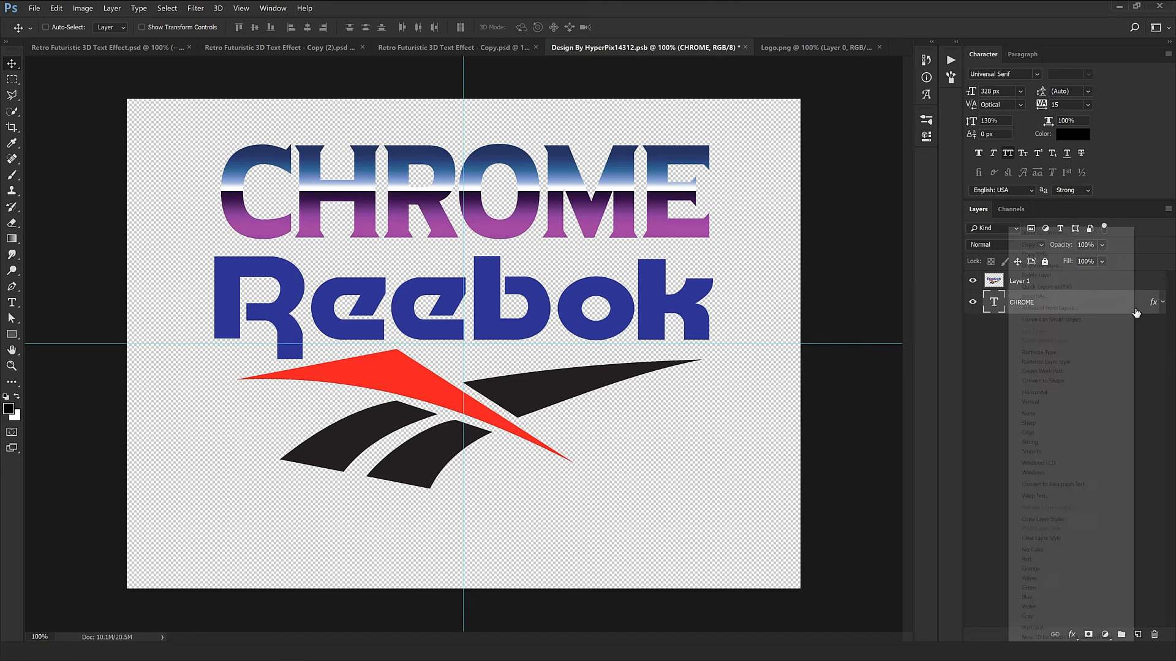
left_click(1060, 520)
left_click(1041, 285)
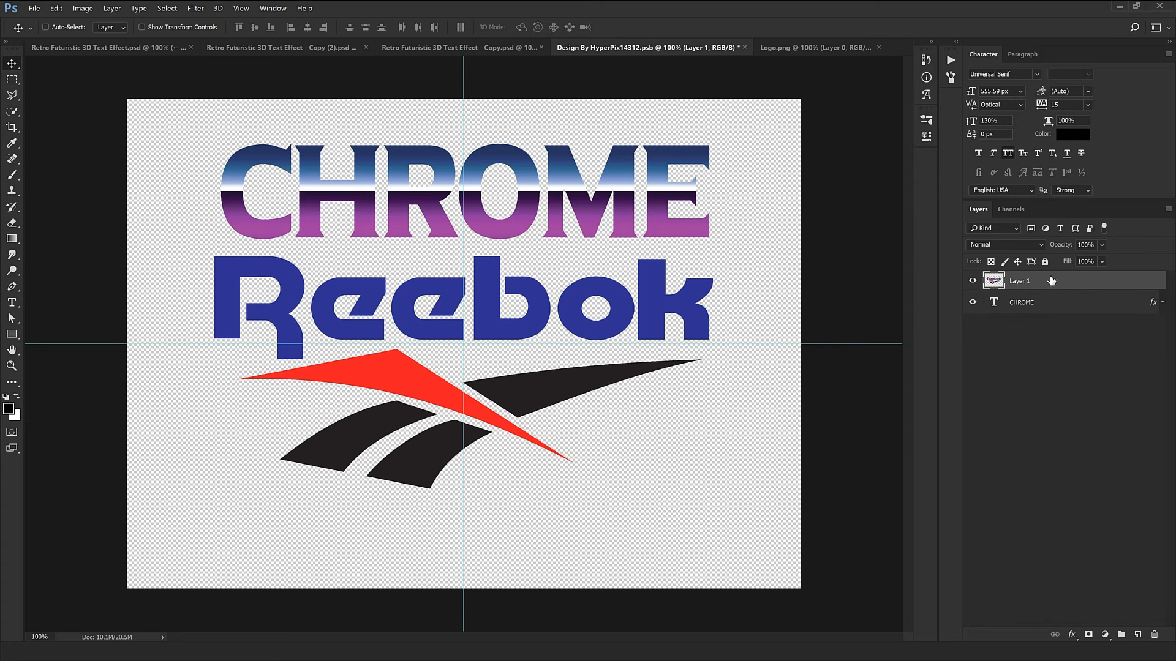
right_click(1060, 280)
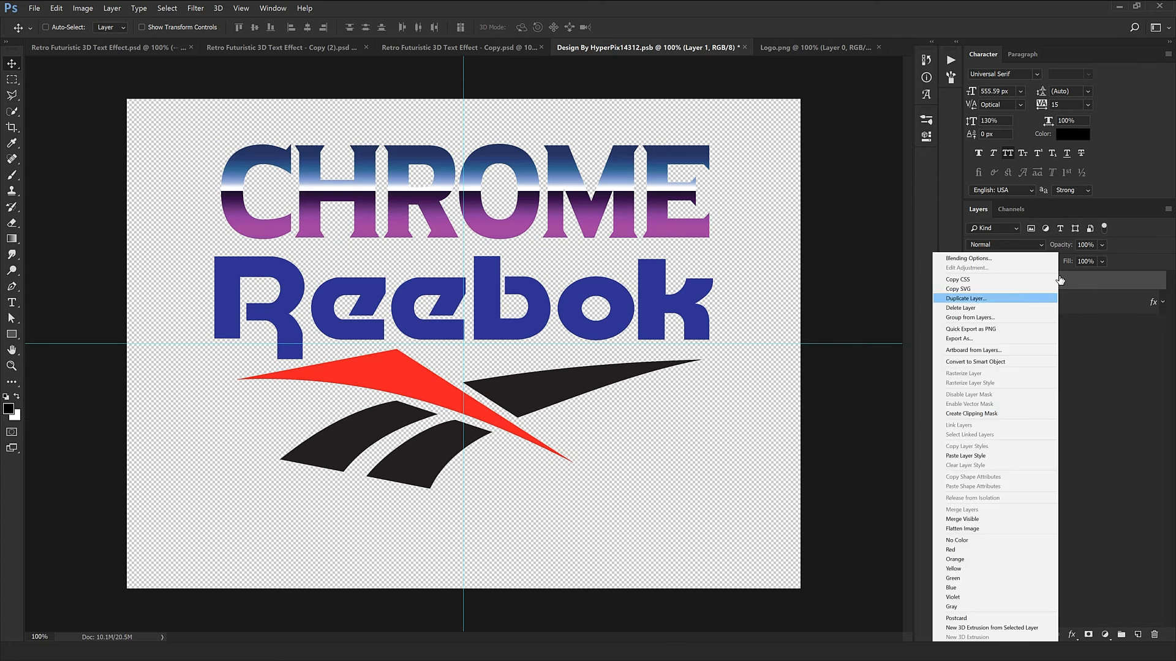
left_click(976, 458)
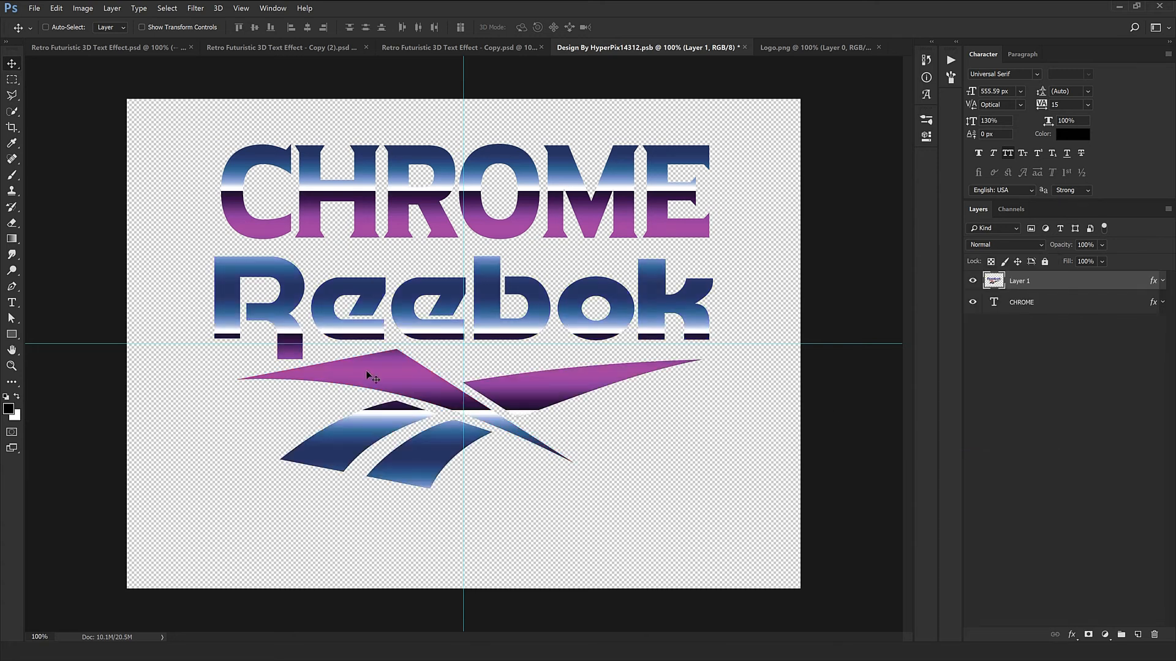
Delete the CHROME text layer and move the Reebok logo straight up to the upper part of the canvas
left_click(1055, 306)
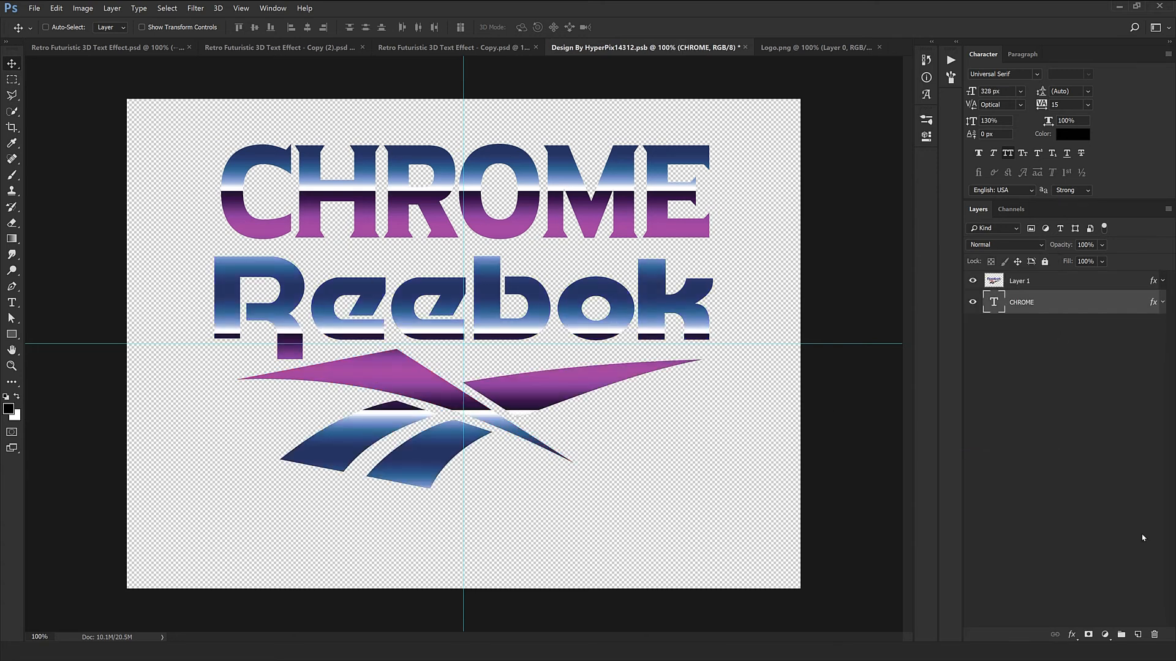
left_click(1154, 634)
left_click_drag(638, 416, 650, 304)
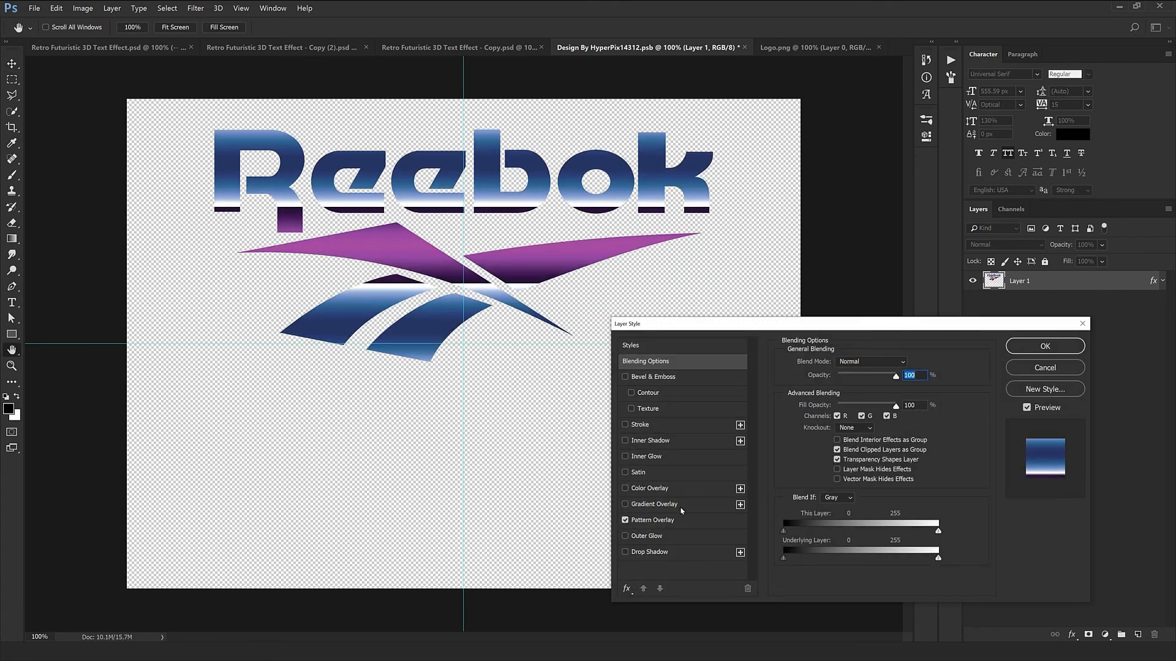
Reposition the logo's Pattern Overlay so the chrome horizon line runs through the middle of the Reebok lettering, and apply the style
left_click(668, 522)
left_click_drag(521, 364, 504, 334)
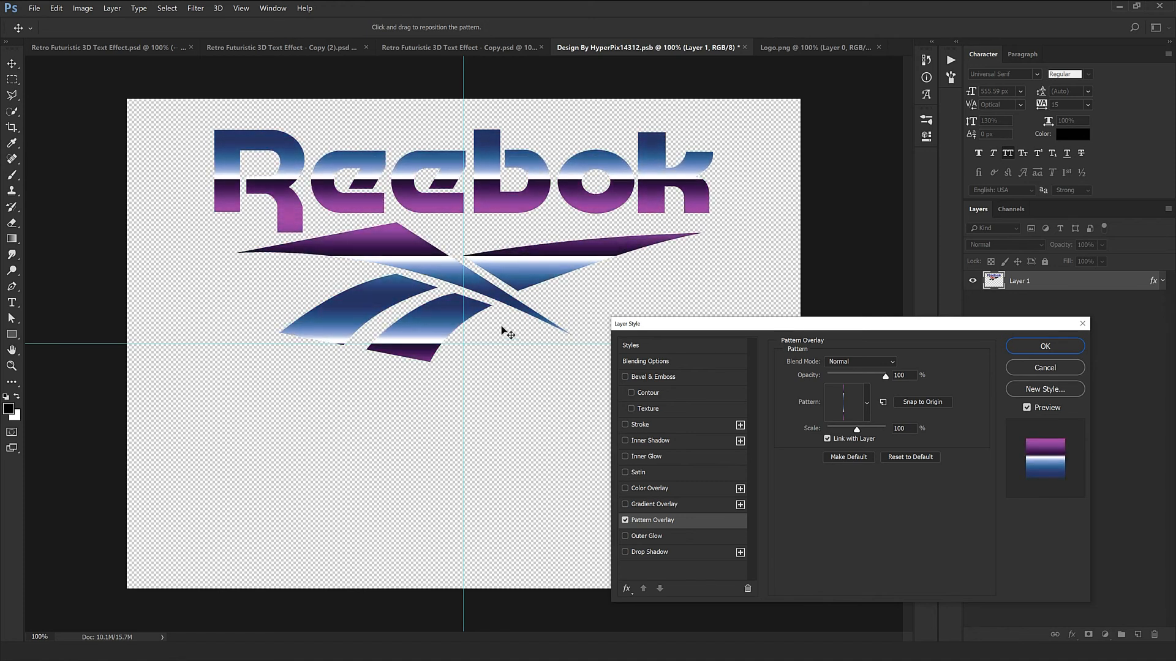
left_click_drag(496, 246, 305, 191)
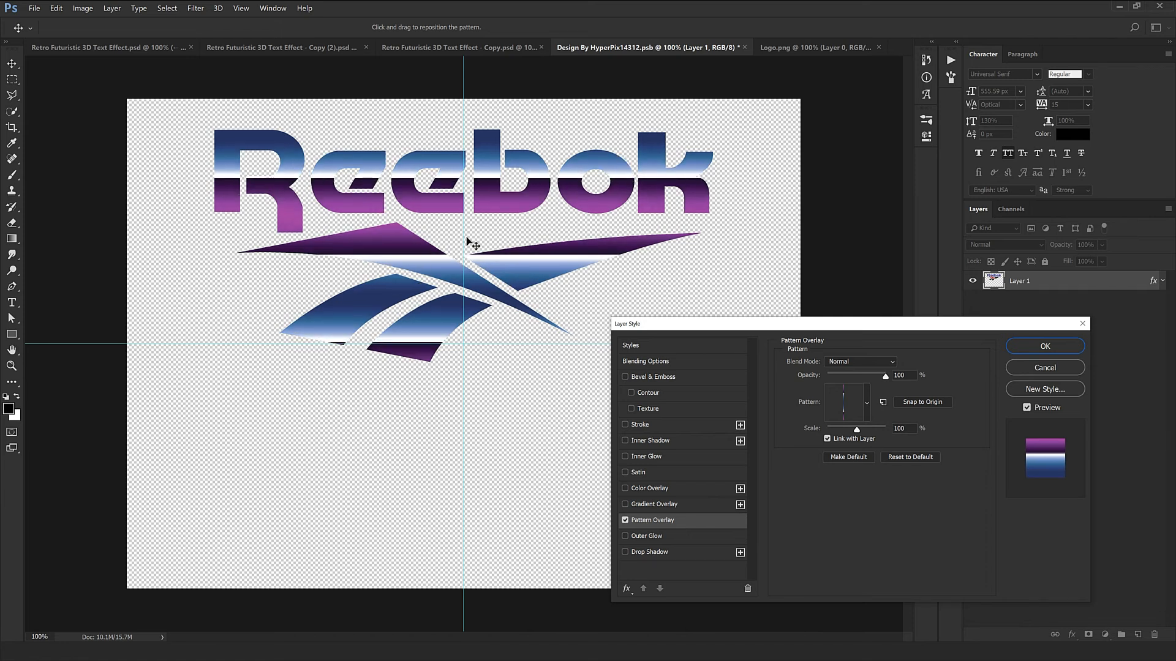
left_click(1045, 347)
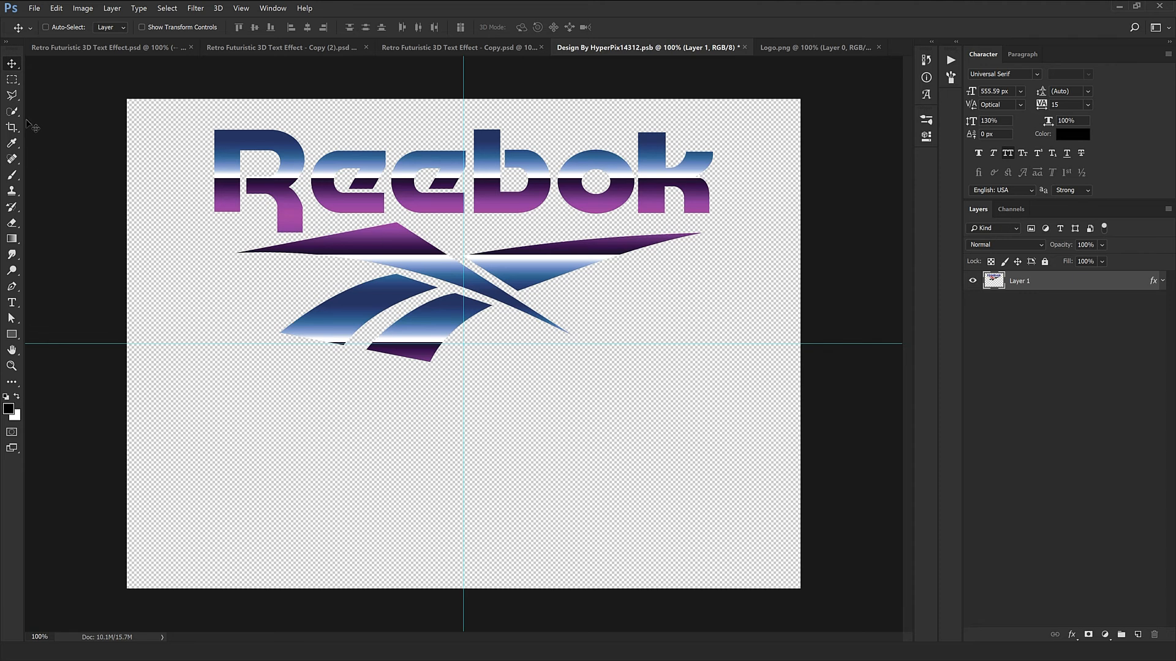
Outline the emblem below the lettering with the Polygonal Lasso and cut it onto its own layer
left_click(12, 96)
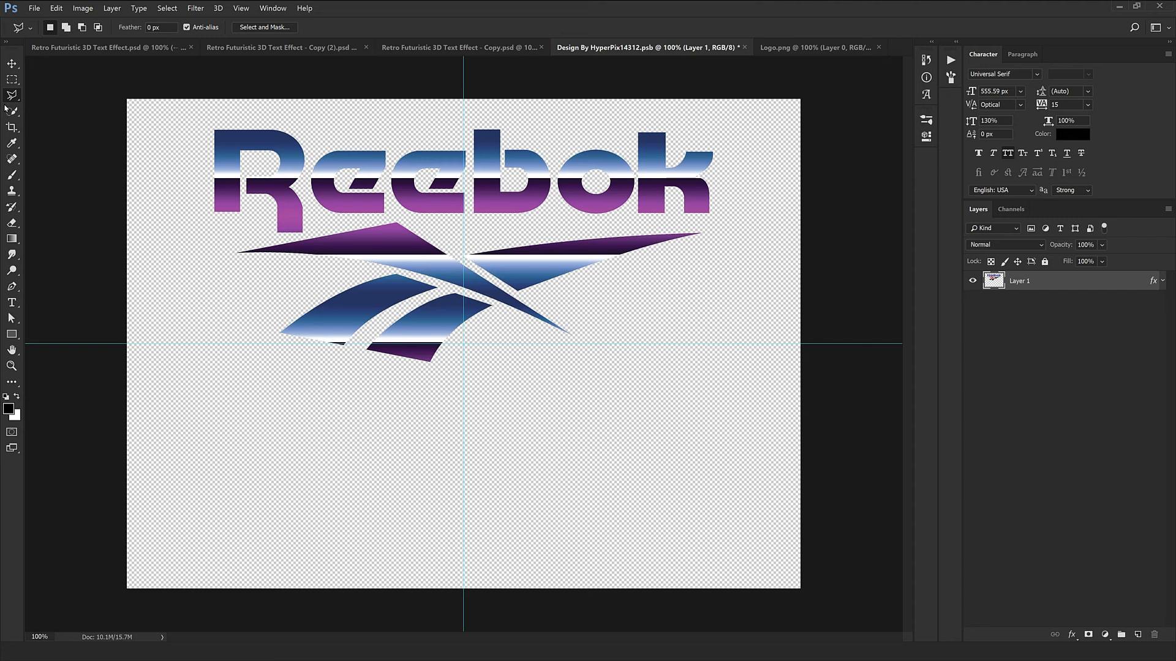
left_click(191, 251)
left_click(398, 216)
left_click(508, 227)
left_click(711, 225)
left_click(764, 345)
left_click(431, 520)
double_click(144, 404)
key("ctrl+j")
key("v")
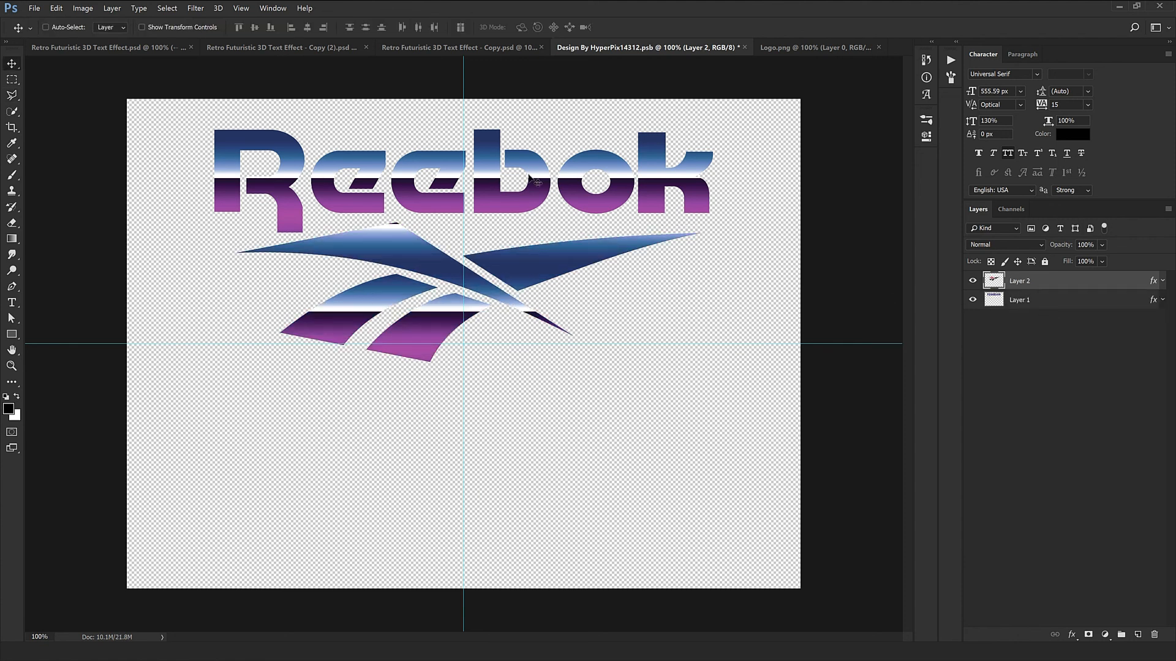
left_click_drag(601, 276, 760, 271)
key("ctrl+z")
Reposition the emblem layer's Pattern Overlay so the white horizon line crosses the middle of the emblem, and apply the style
double_click(1153, 286)
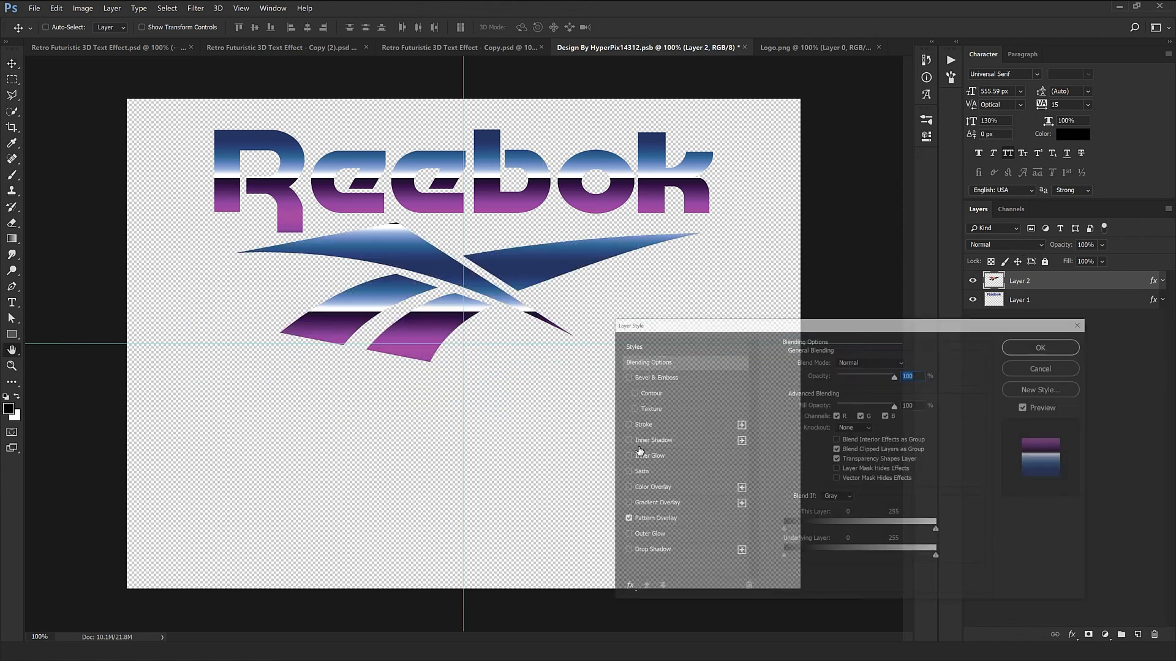
left_click_drag(518, 402, 478, 520)
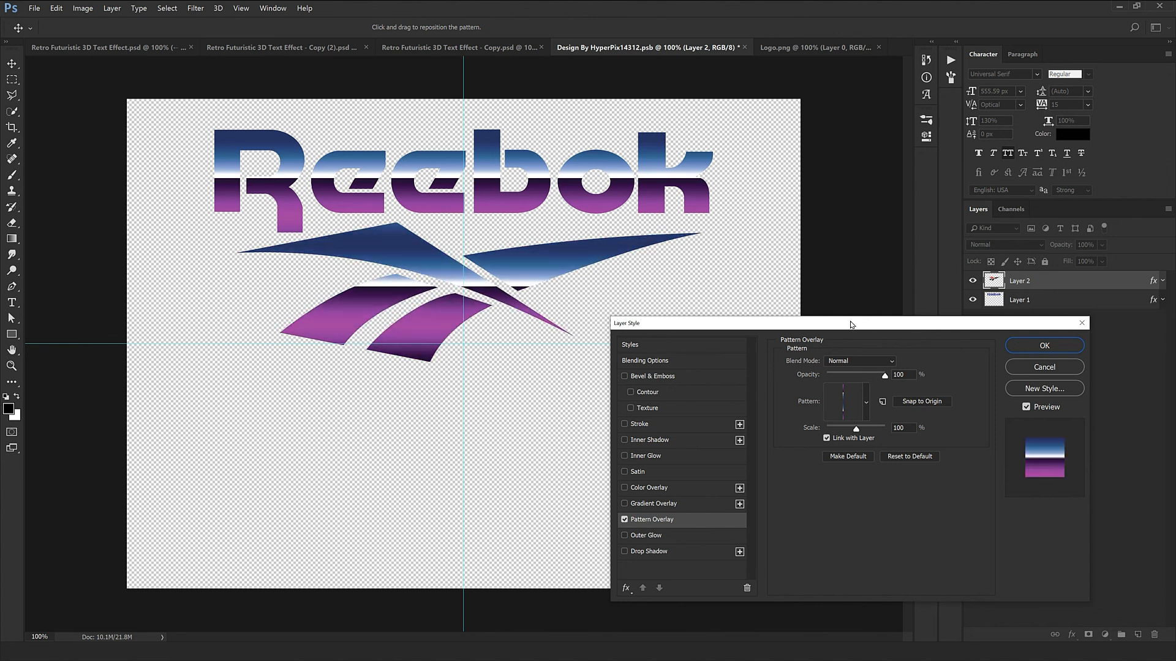
left_click(1060, 347)
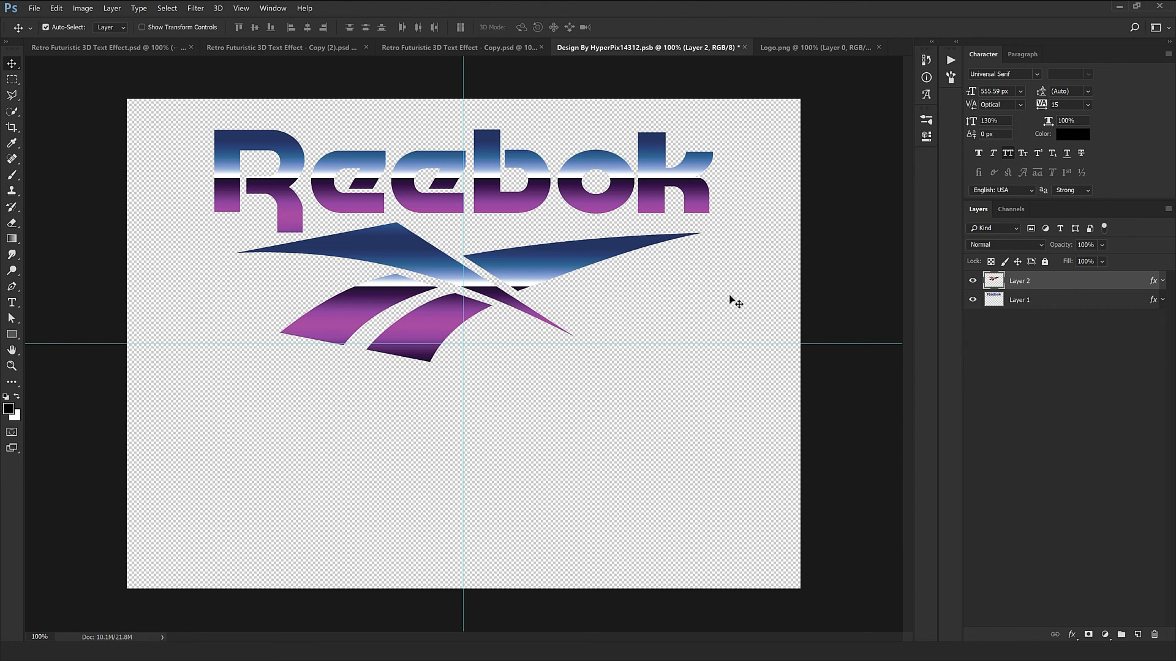
Close Logo.png, then close the smart object document and save its changes into the template
left_click(878, 48)
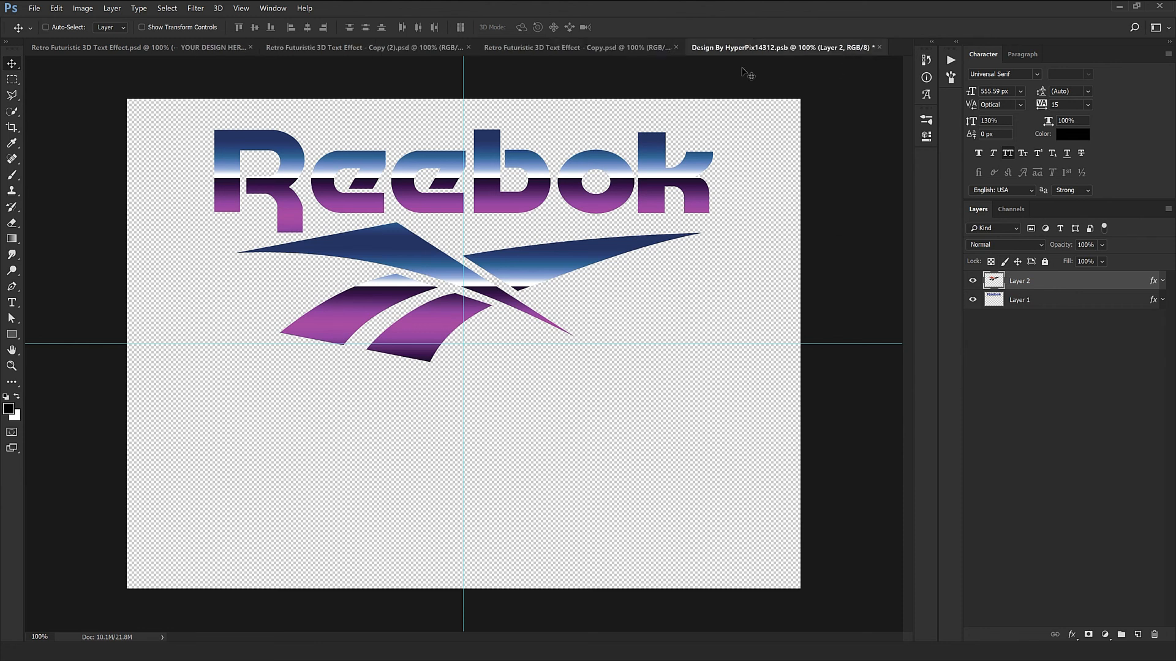
left_click(880, 47)
left_click(539, 245)
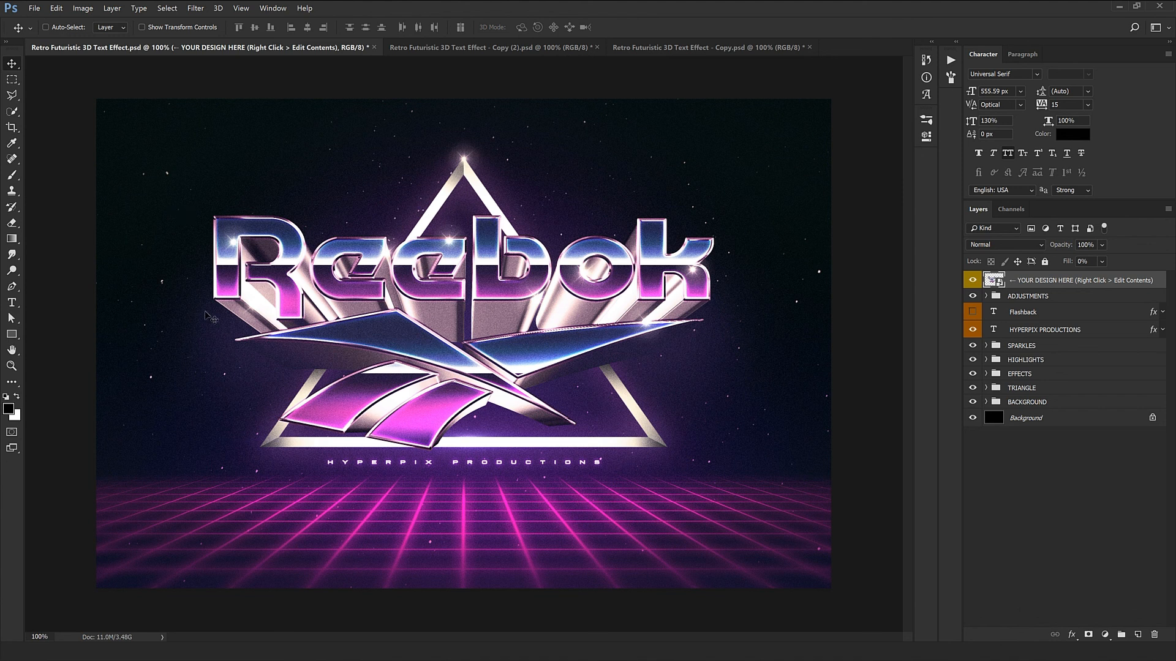
Switch to the Retro Futuristic 3D Text Effect - Copy document to view its version of the Reebok design
left_click(706, 47)
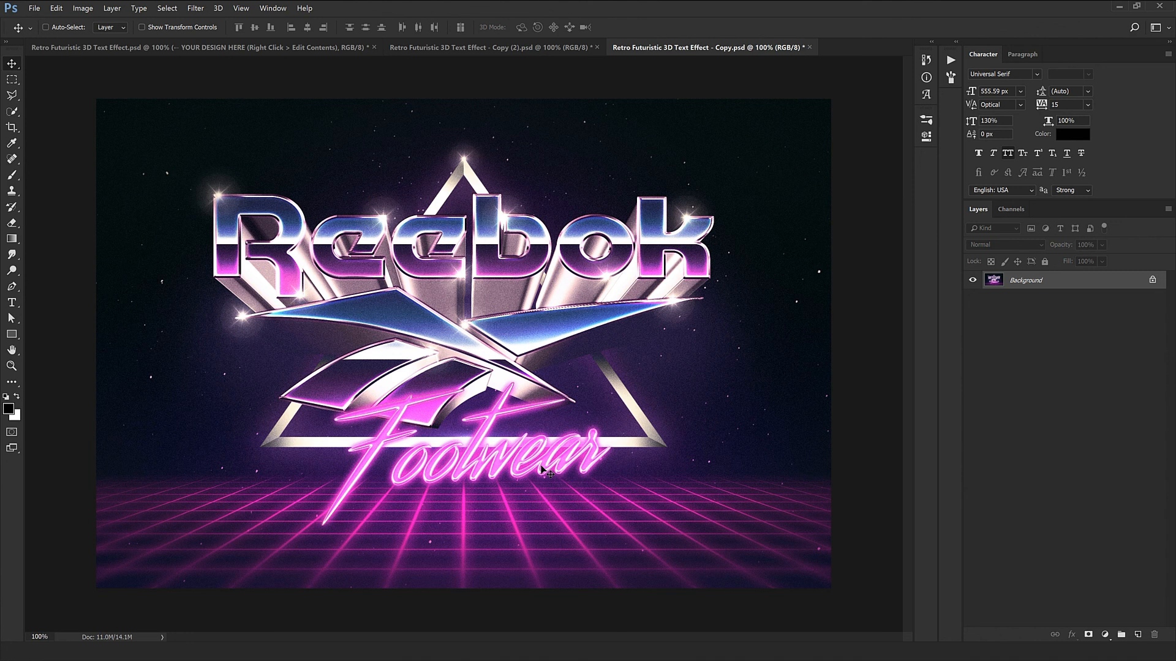